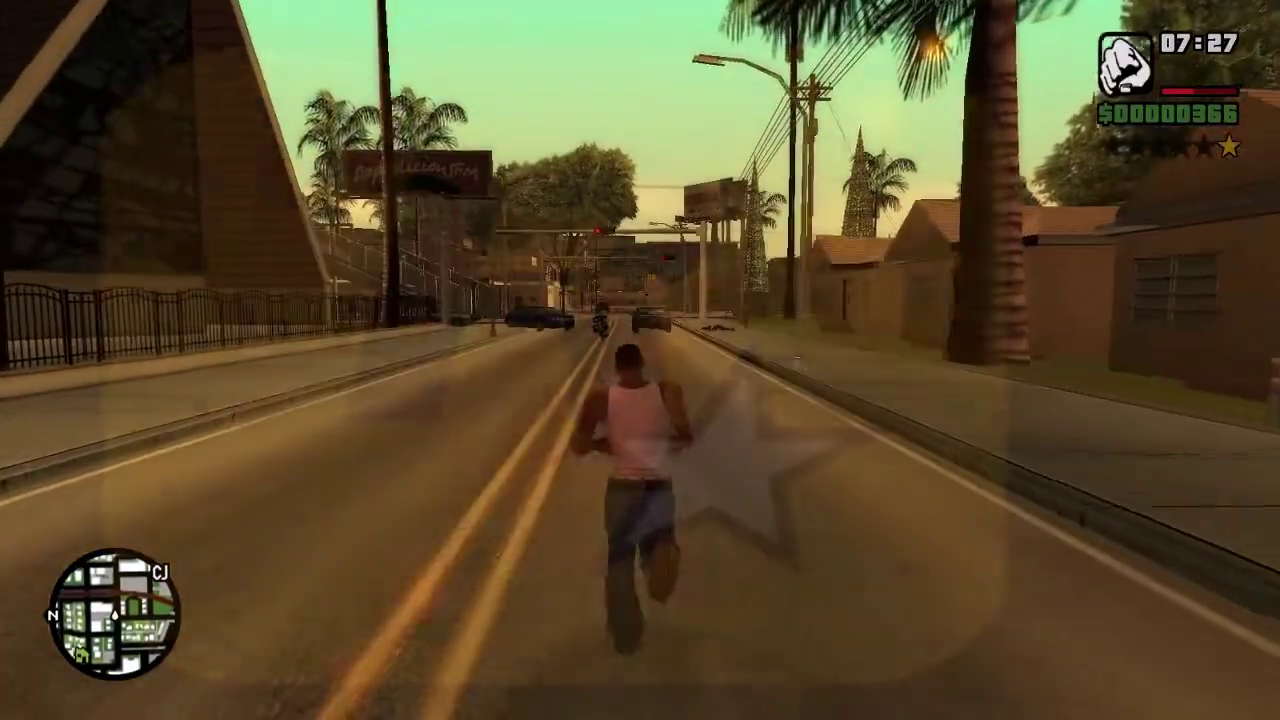
pyautogui.press('d')
pyautogui.press('w')
pyautogui.press('d')
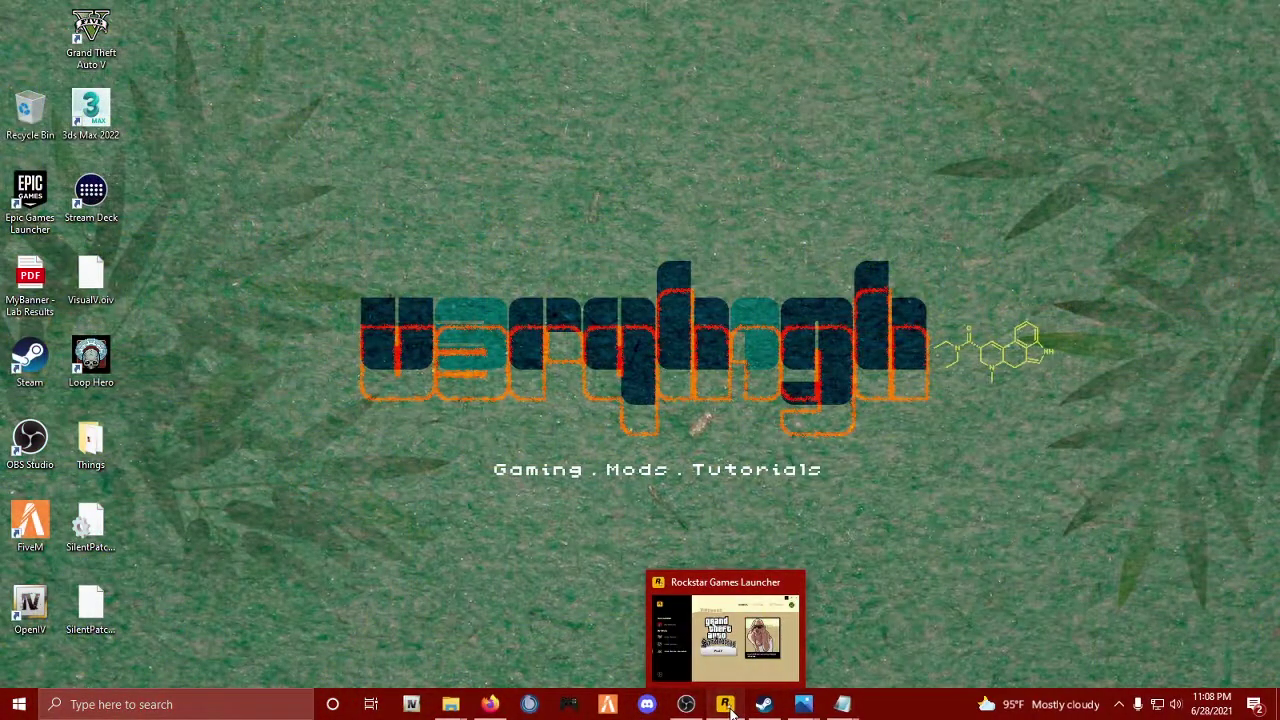
# Bring up the Rockstar Games Launcher and turn off automatic updates for Grand Theft Auto: San Andreas.
pyautogui.click(727, 704)
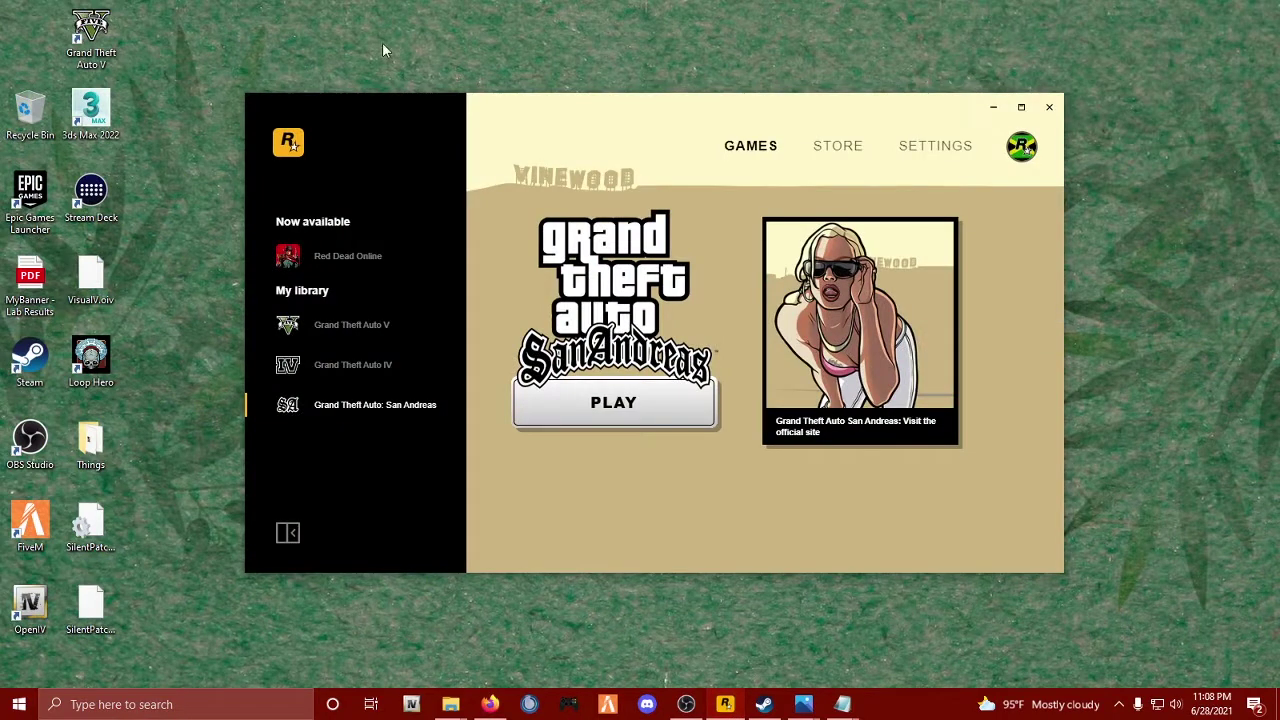
pyautogui.click(936, 147)
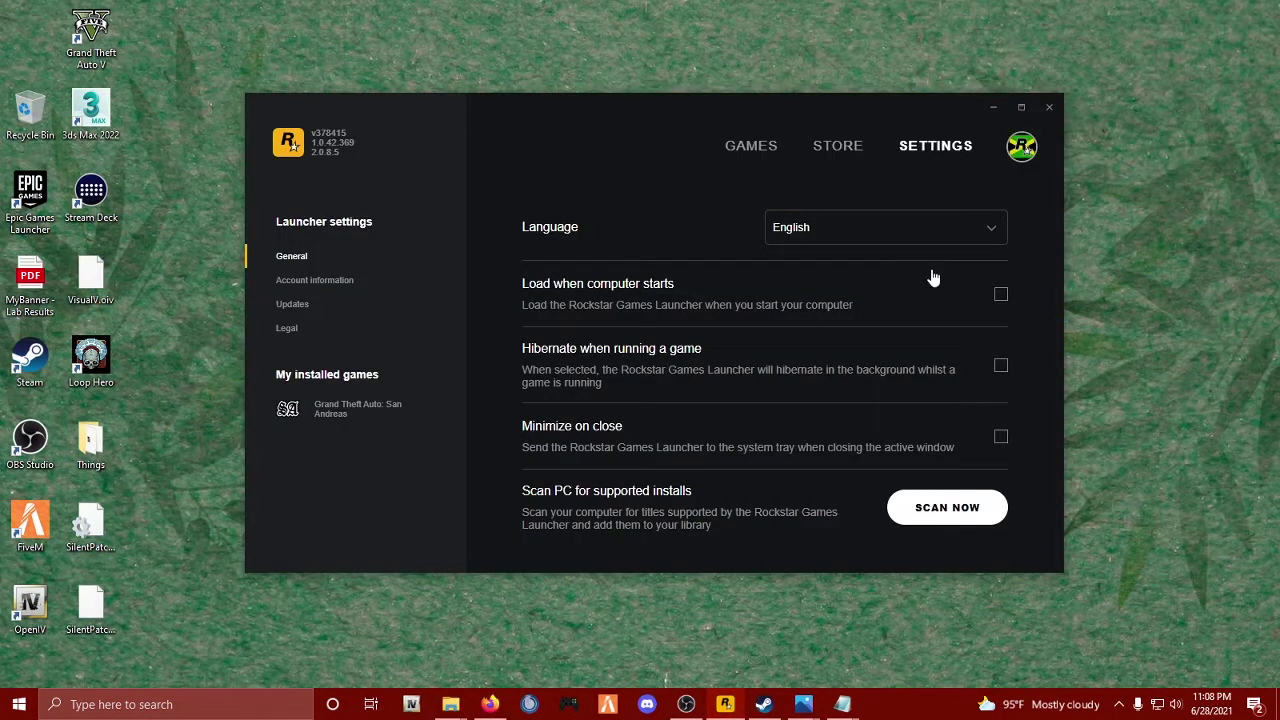
pyautogui.click(338, 418)
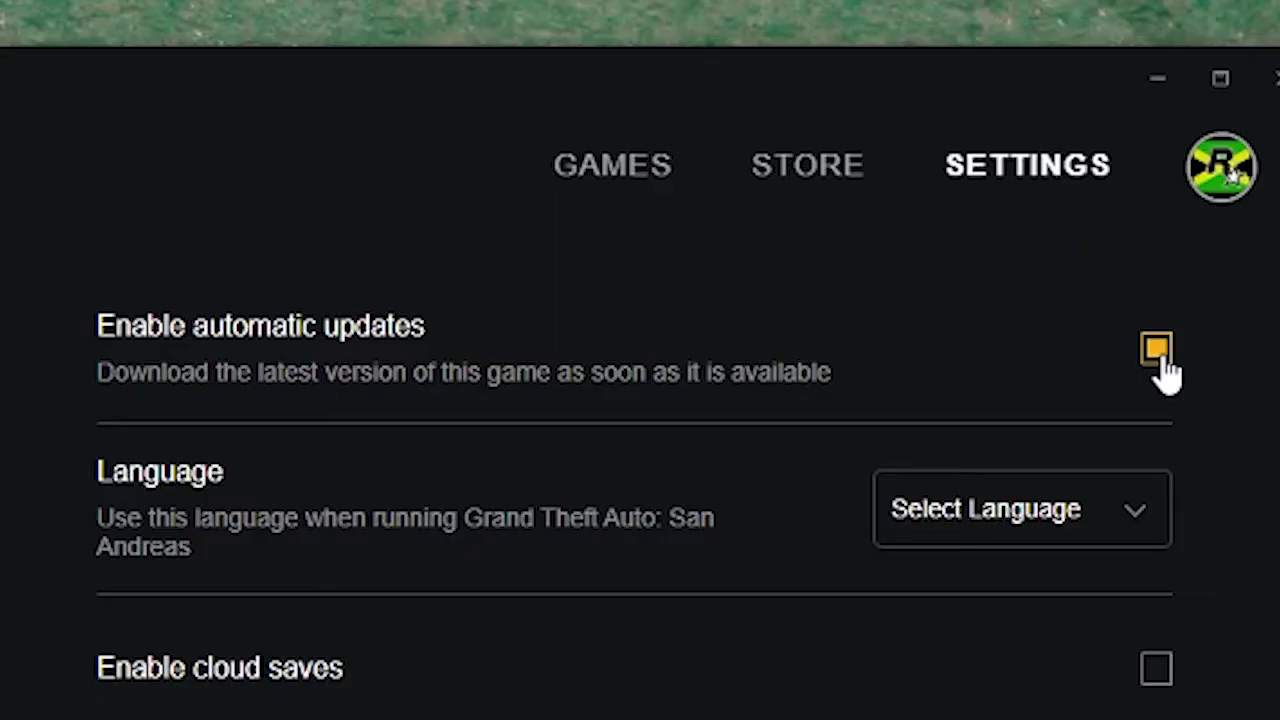
pyautogui.click(1157, 350)
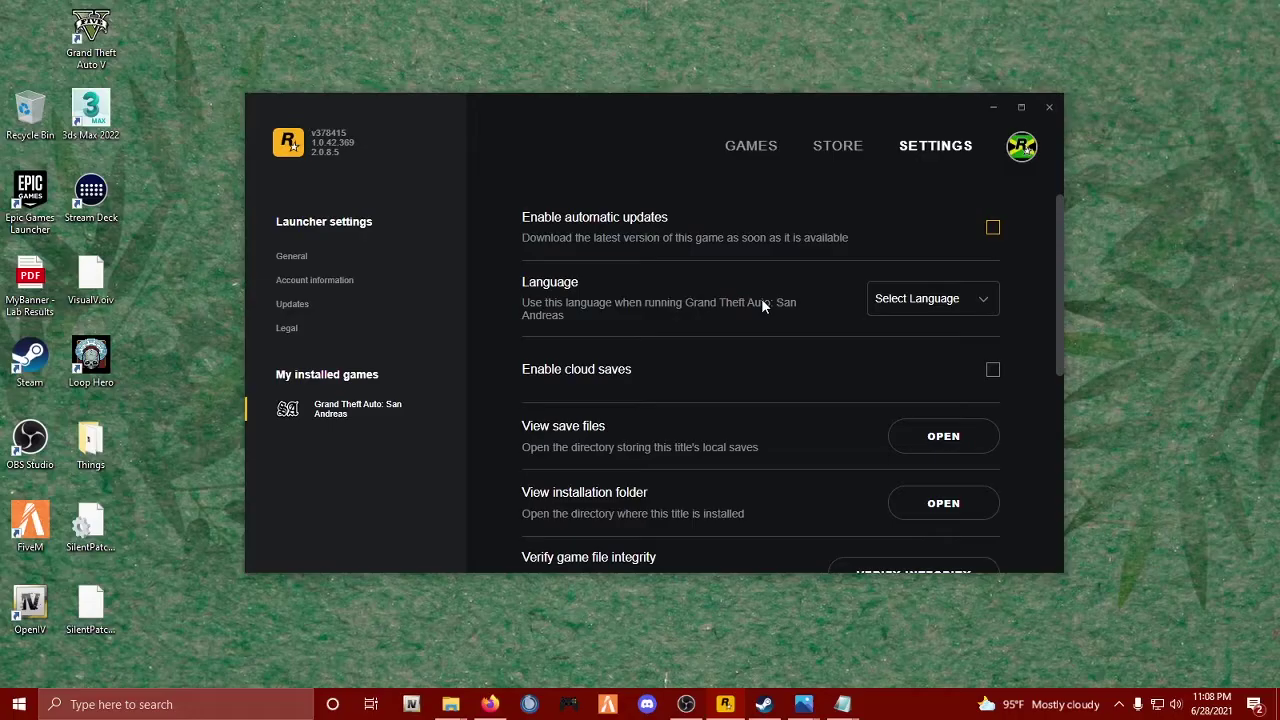
# Open the installation folder of Grand Theft Auto: San Andreas from its launcher settings and minimise the launcher.
pyautogui.scroll(-2, 761, 298)
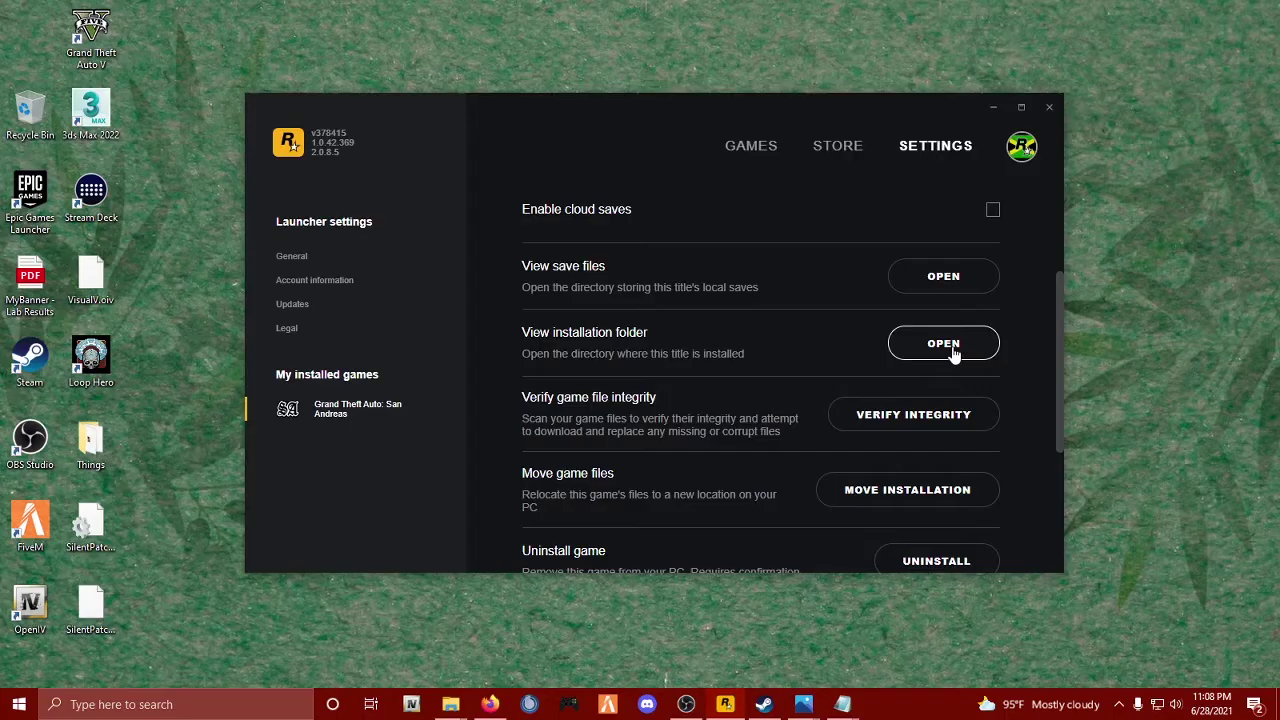
pyautogui.click(1048, 360)
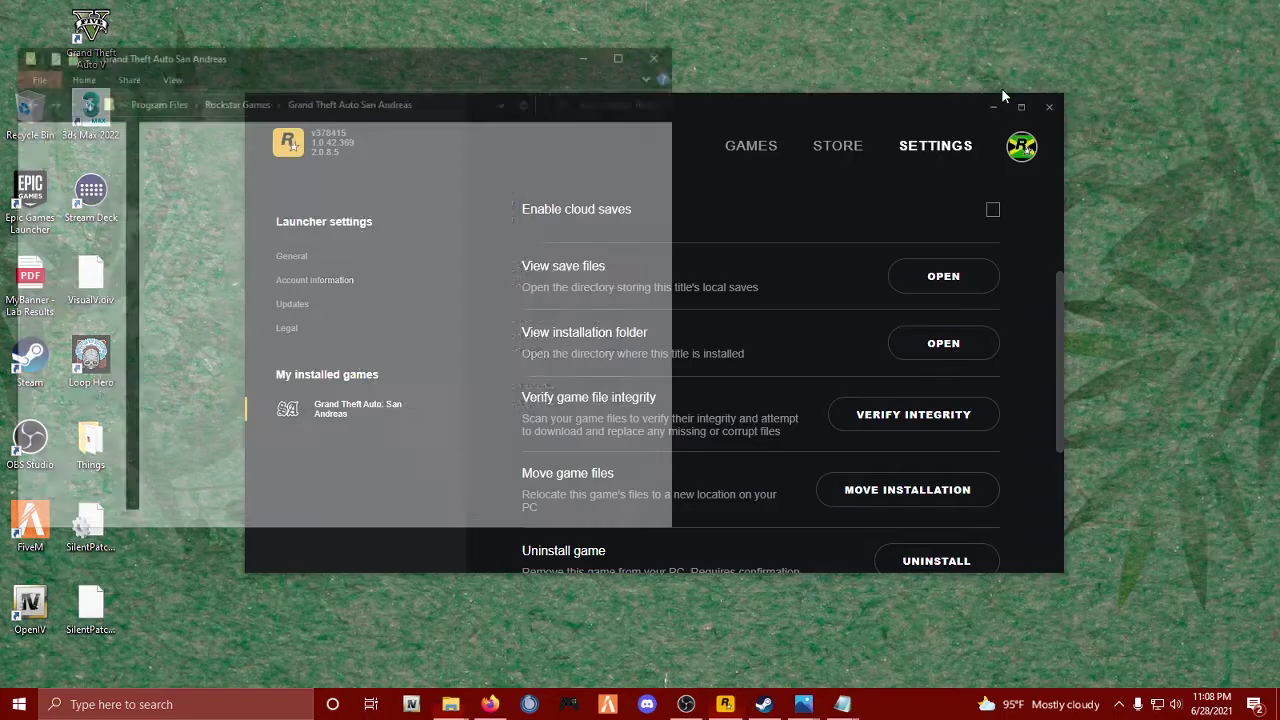
pyautogui.click(995, 107)
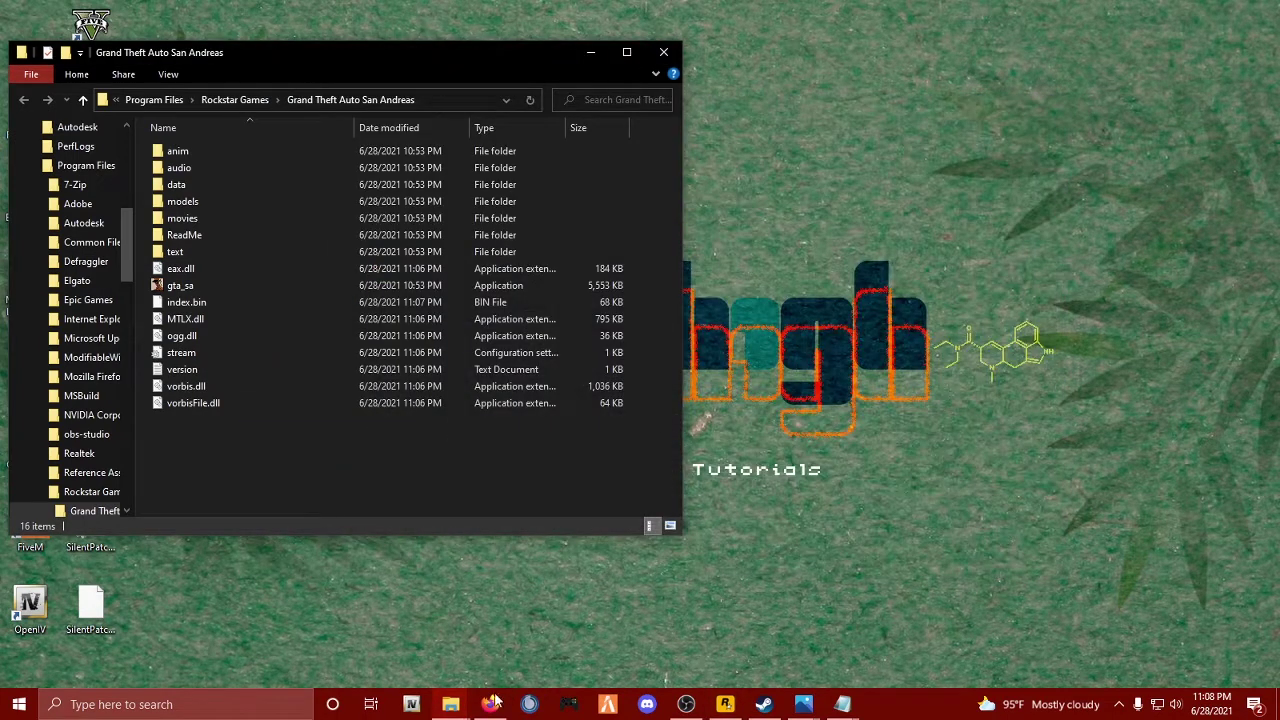
# Close the extra Rockstar Games folder window and reposition the Grand Theft Auto San Andreas folder window on the desktop.
pyautogui.click(450, 704)
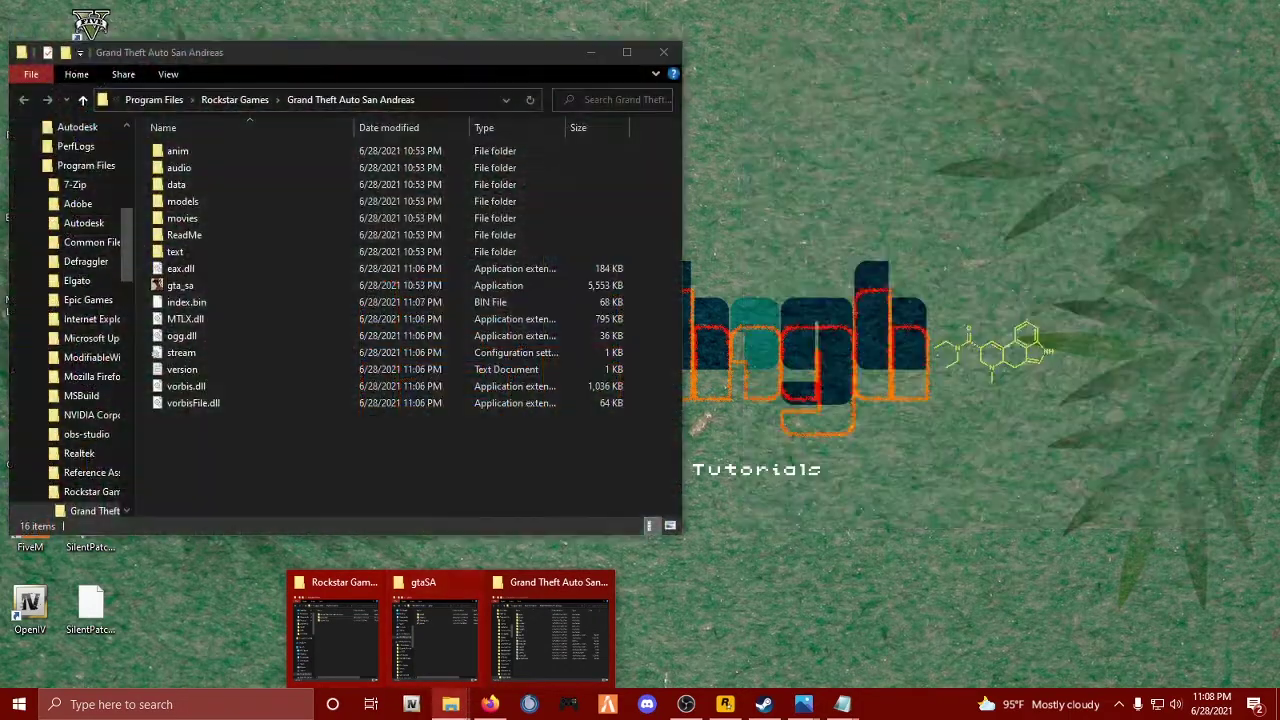
pyautogui.click(373, 582)
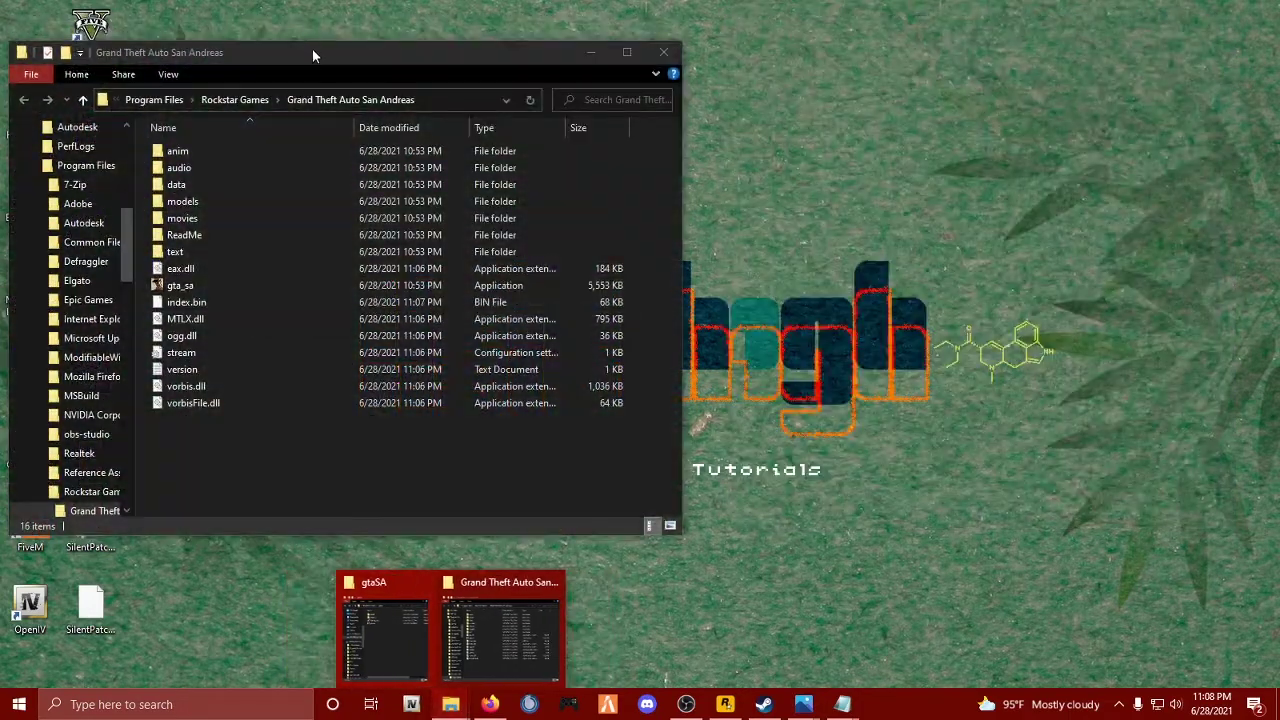
pyautogui.moveTo(313, 52); pyautogui.dragTo(742, 48)
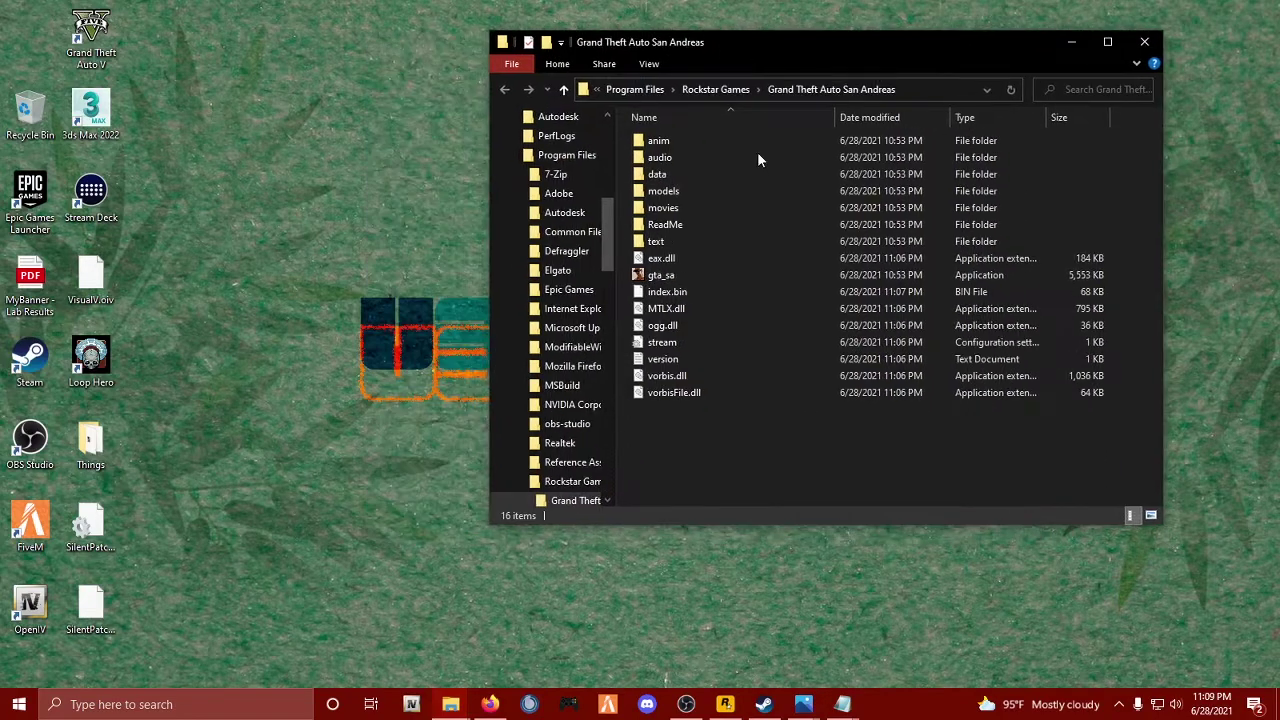
# Create a new folder named backup inside the Grand Theft Auto San Andreas folder.
pyautogui.rightClick(718, 441)
pyautogui.moveTo(760, 613)
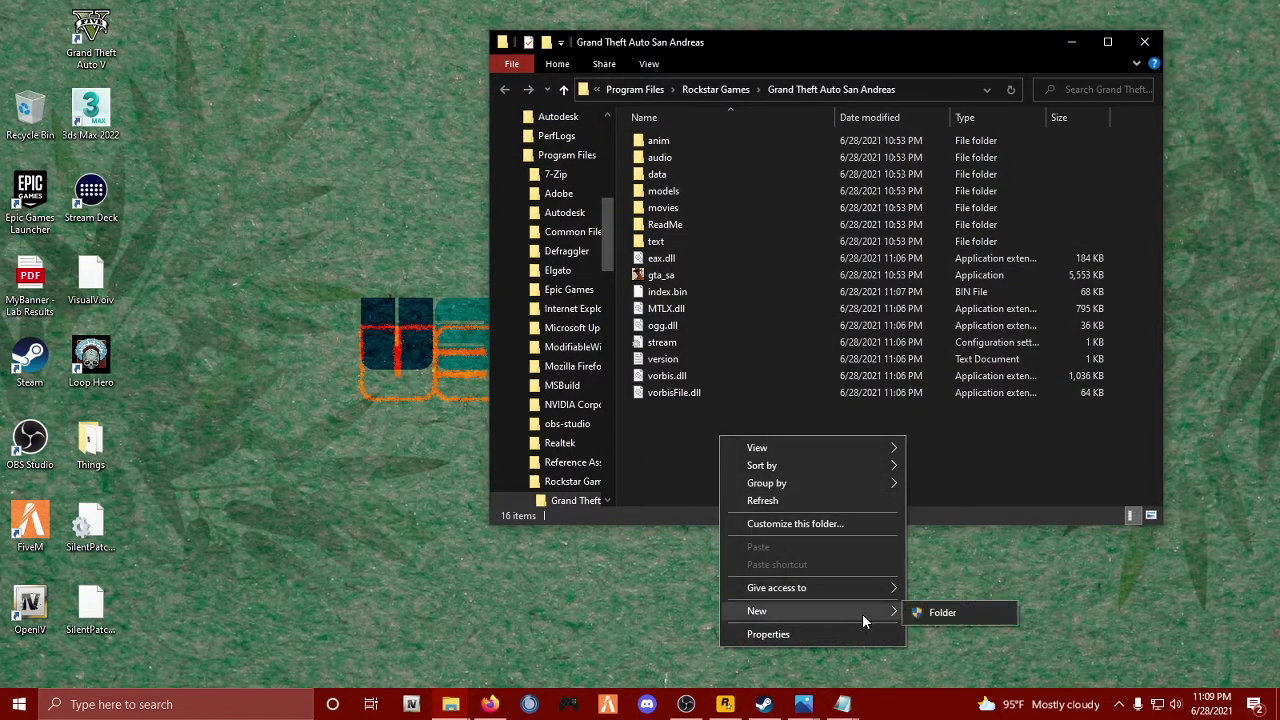
pyautogui.click(926, 614)
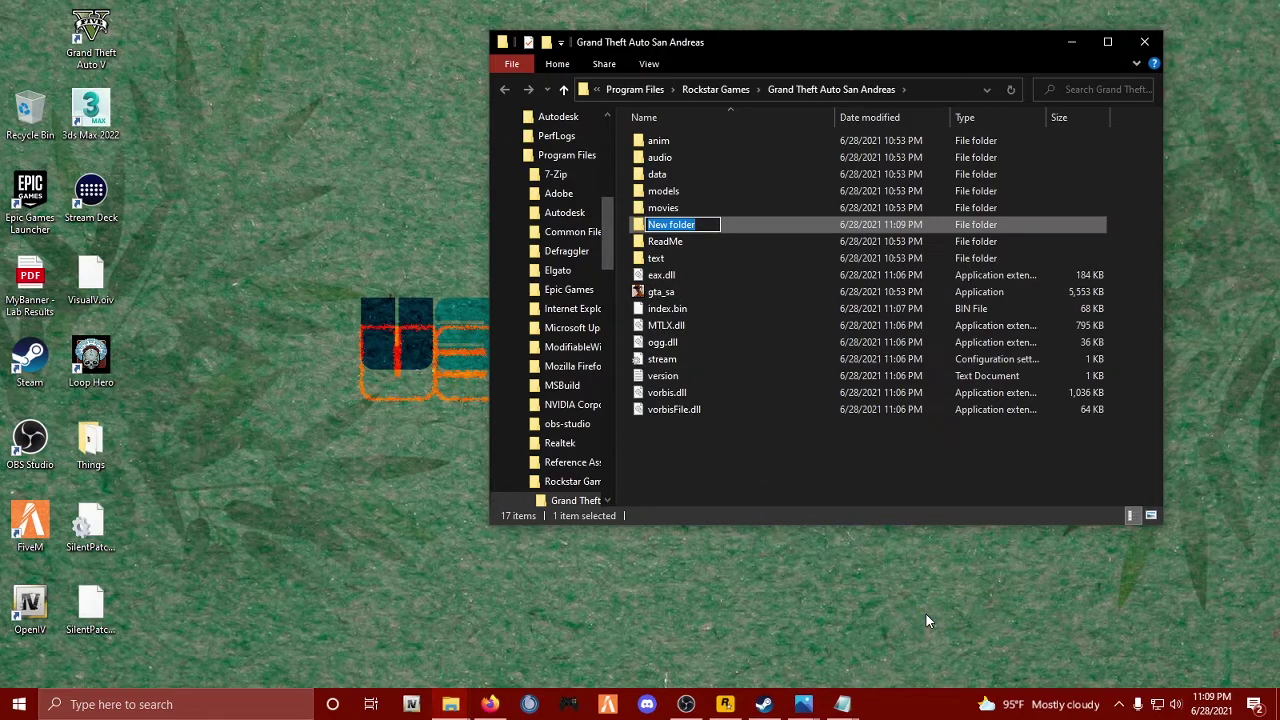
pyautogui.write('backup')
pyautogui.press('Return')
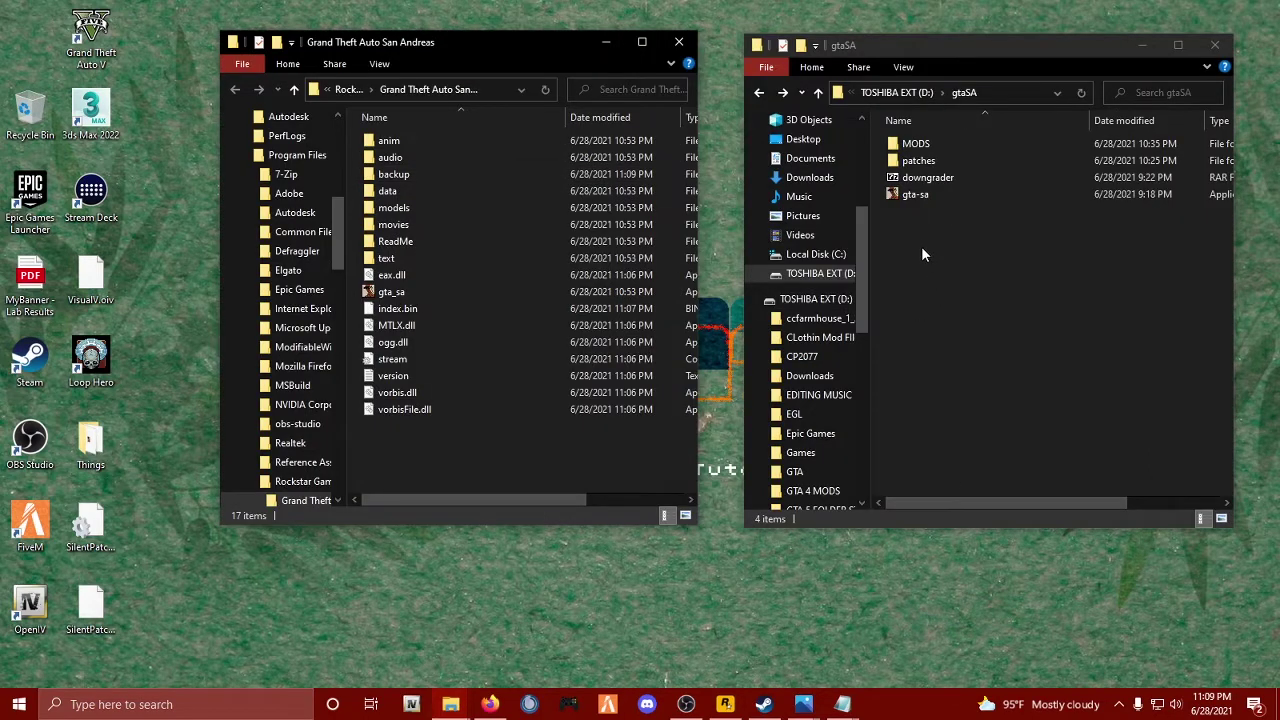
# Switch to Firefox and search the web for "gta spinning fix".
pyautogui.click(489, 705)
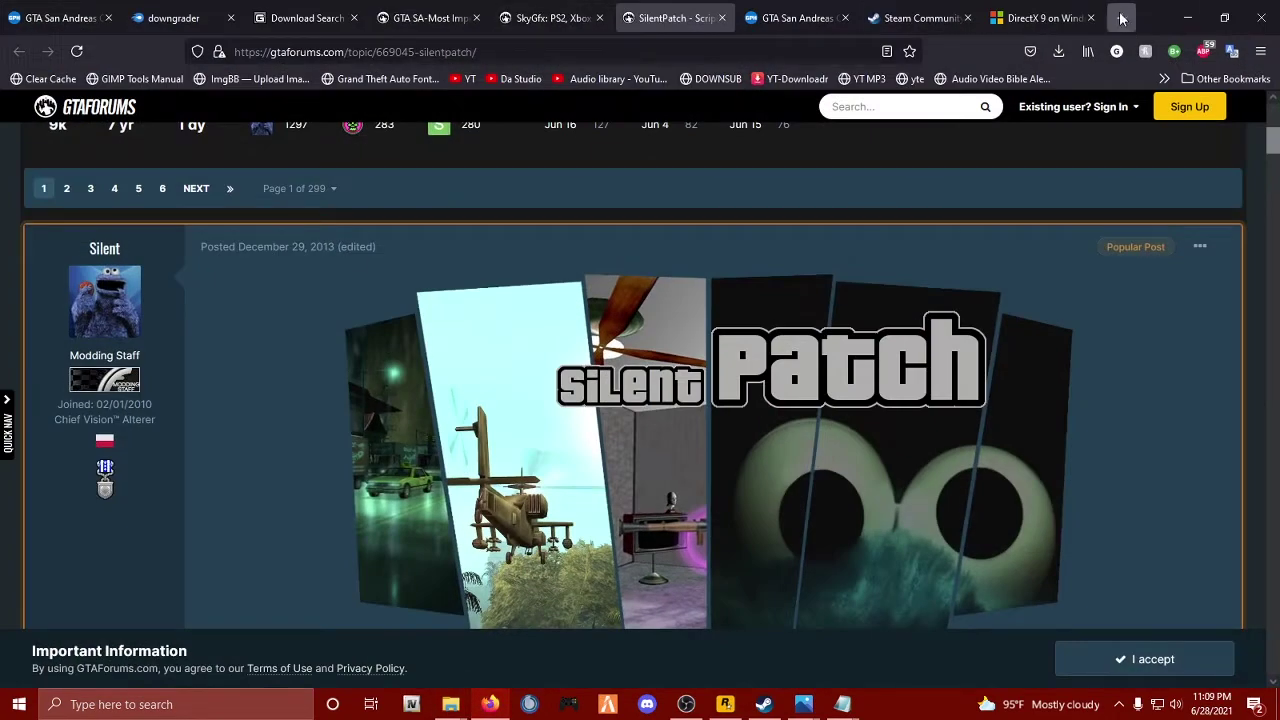
pyautogui.click(1045, 18)
pyautogui.click(918, 52)
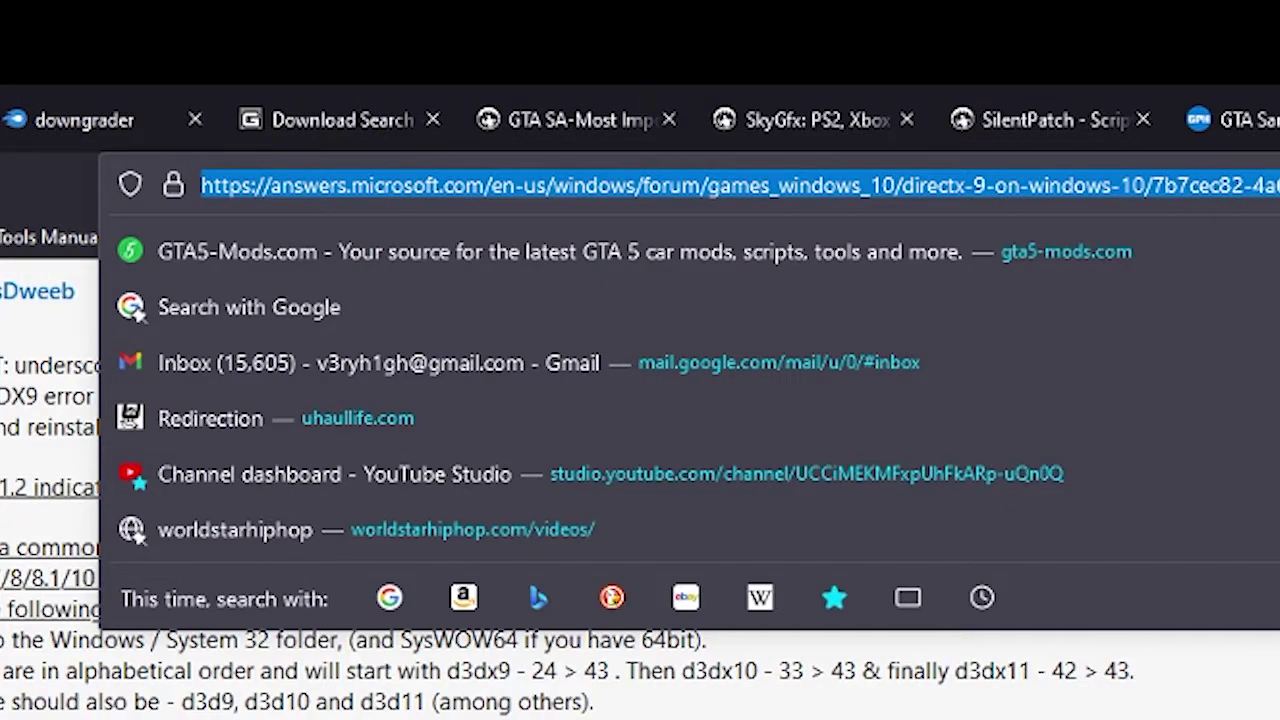
pyautogui.write('gta spinn')
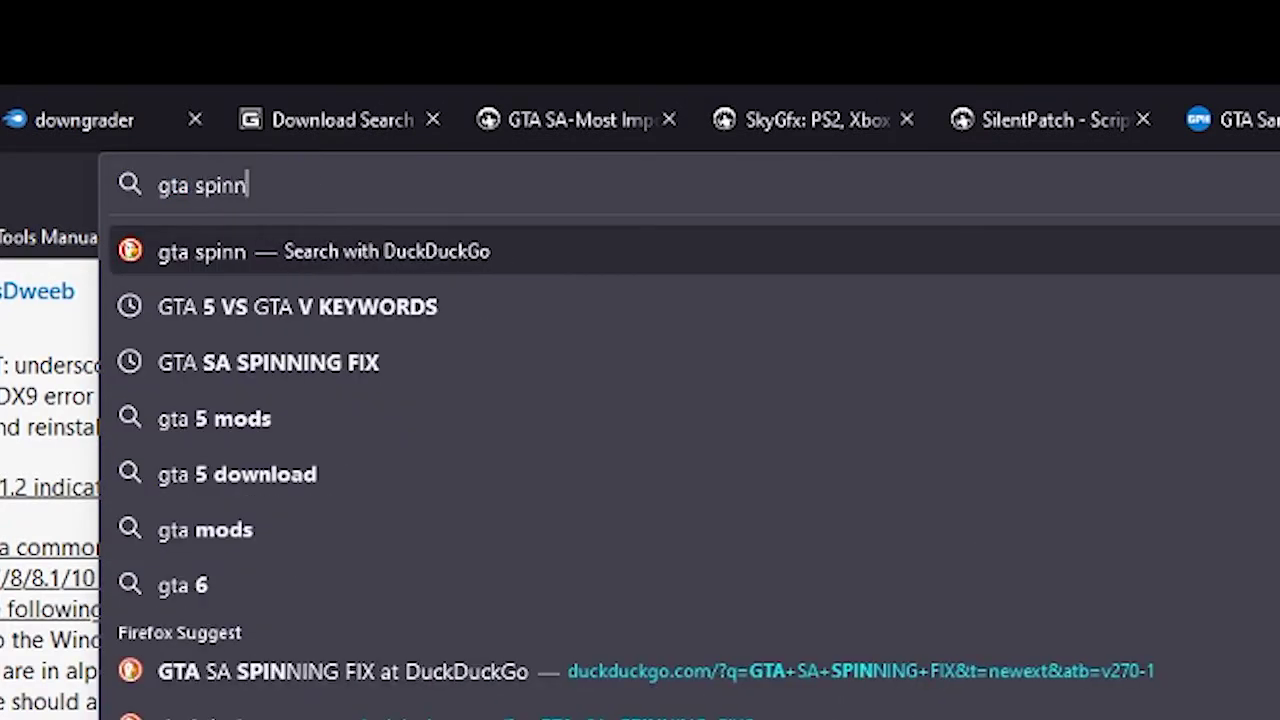
pyautogui.write('ing fix')
pyautogui.press('Return')
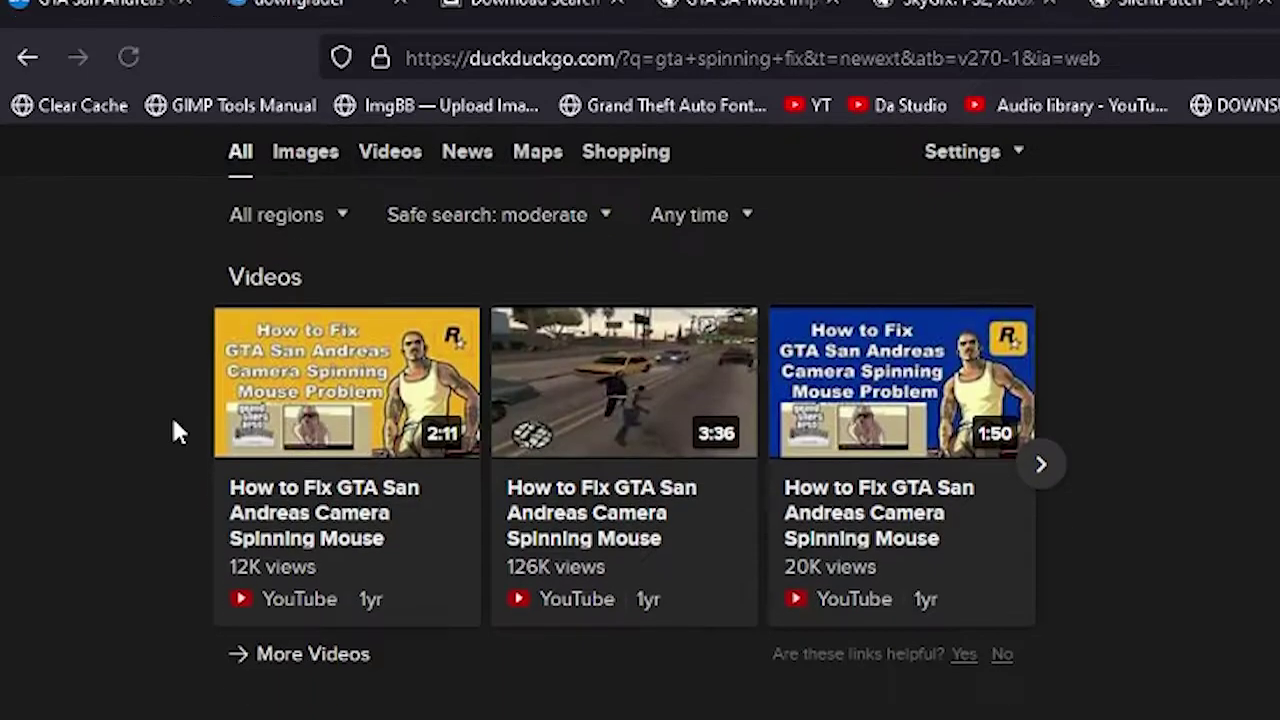
# Open the GamingPH article on the spinning camera, locate the gta-sa.exe download in its Steam Exe fix, and minimise the browser.
pyautogui.scroll(-3, 101, 263)
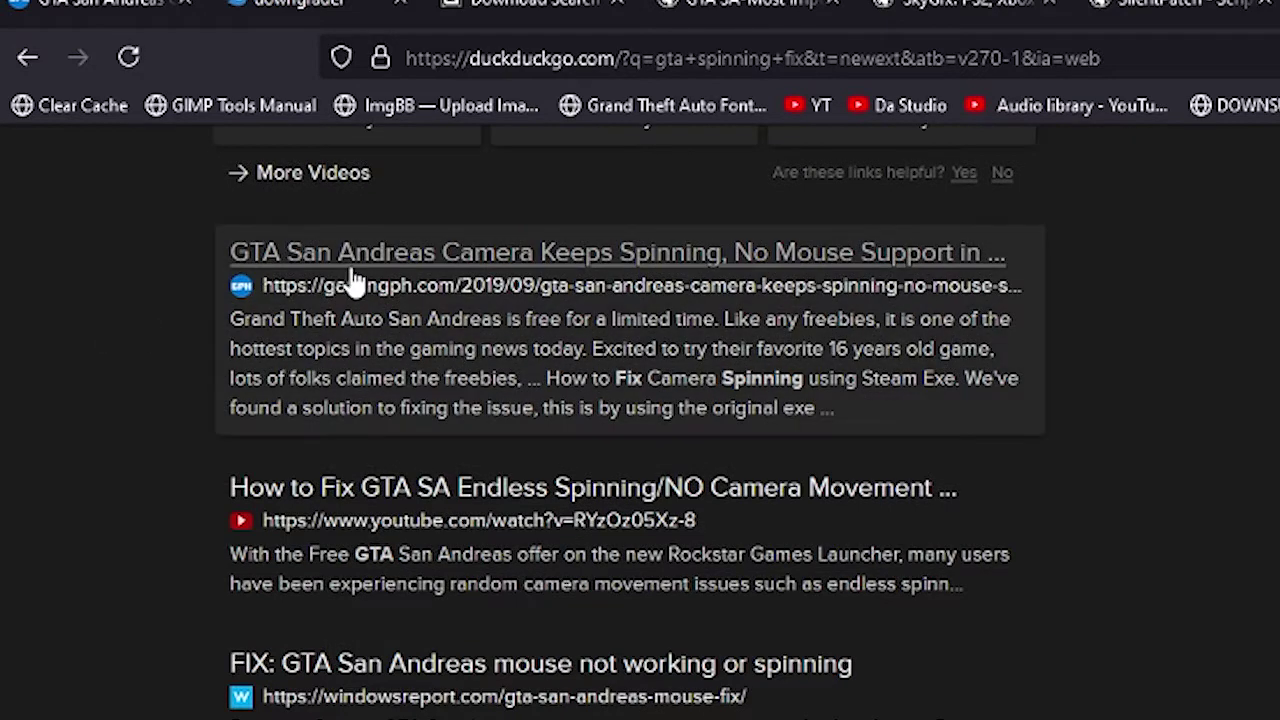
pyautogui.click(358, 263)
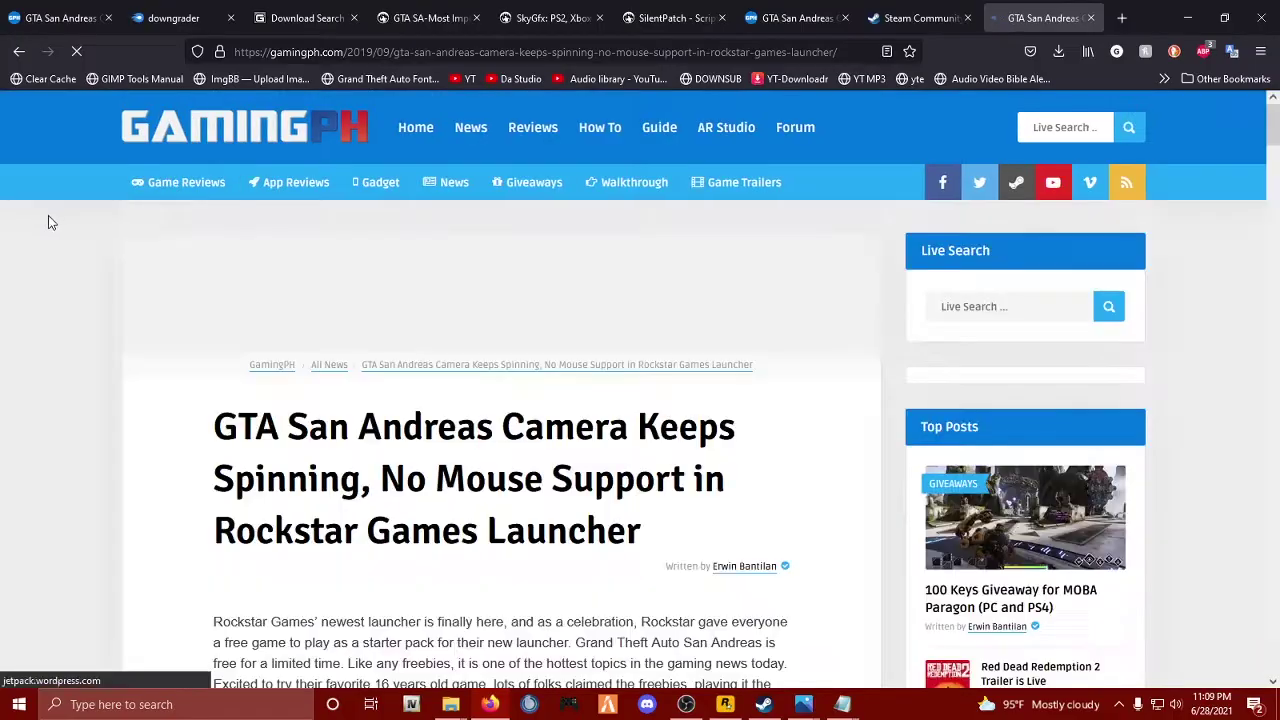
pyautogui.scroll(-6, 756, 573)
pyautogui.scroll(-9, 435, 347)
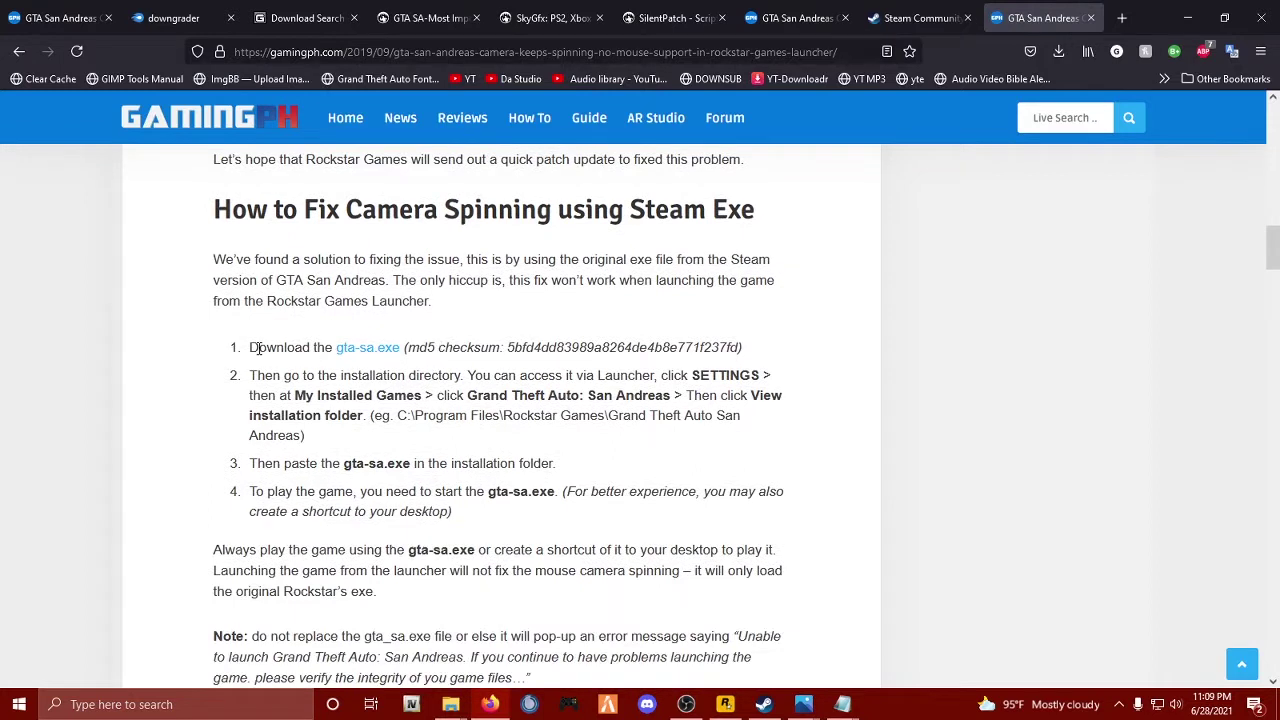
pyautogui.moveTo(257, 347); pyautogui.dragTo(508, 347)
pyautogui.click(334, 350)
pyautogui.click(1203, 20)
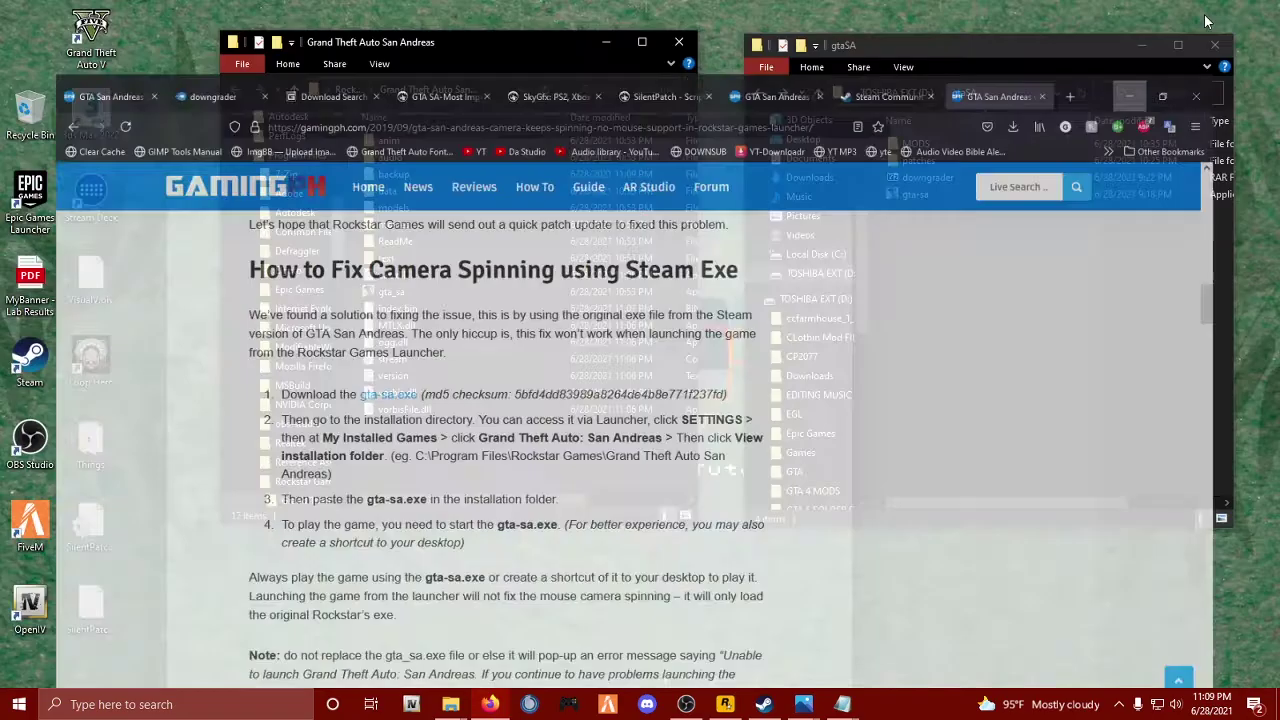
# Move the original gta_sa application from the game's installation folder into the backup folder.
pyautogui.click(906, 195)
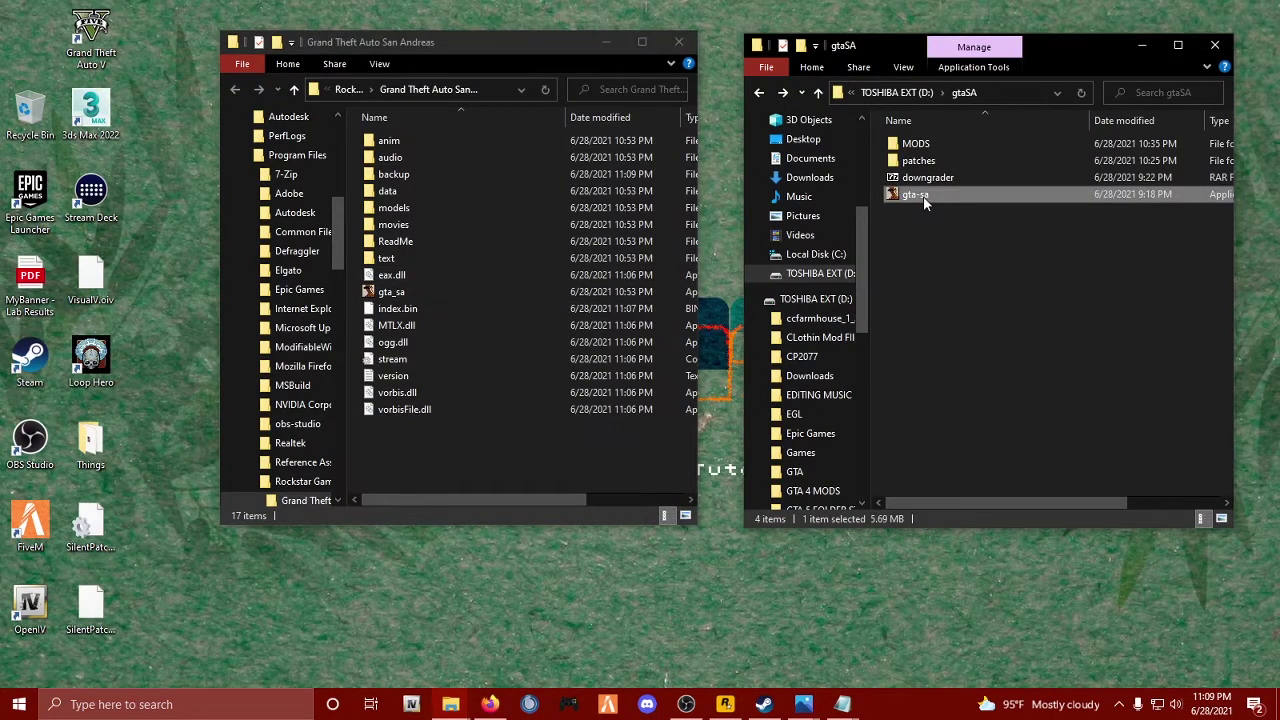
pyautogui.click(408, 294)
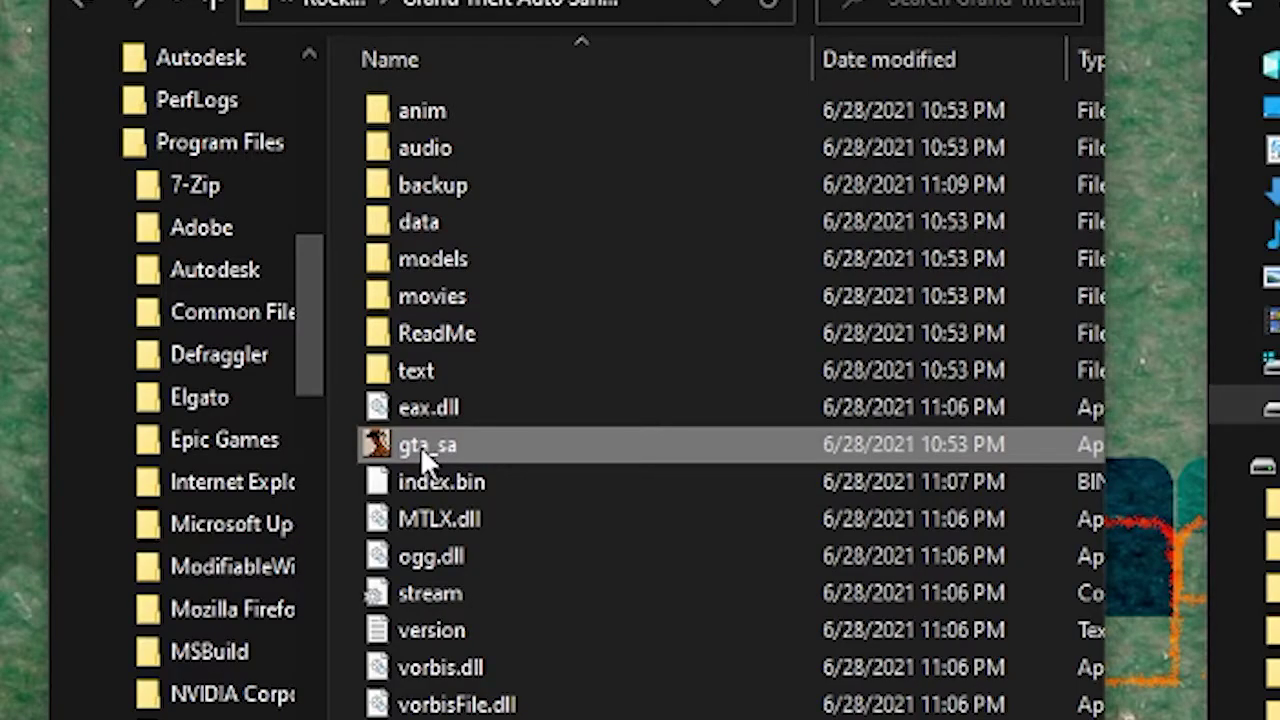
pyautogui.moveTo(413, 445); pyautogui.dragTo(443, 189)
pyautogui.click(884, 342)
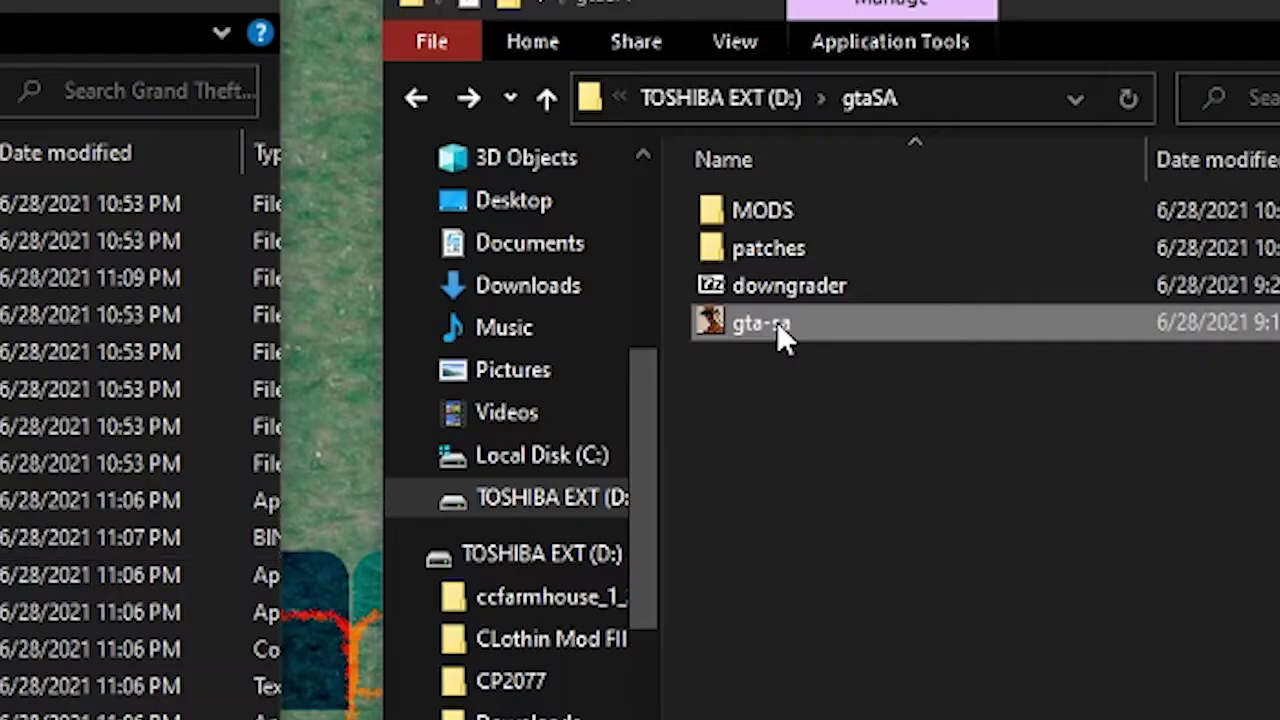
# Copy the downloaded gta-sa application from the gtaSA folder into the game's installation folder, granting administrator permission.
pyautogui.moveTo(924, 200); pyautogui.dragTo(800, 425)
pyautogui.moveTo(745, 715); pyautogui.dragTo(768, 446)
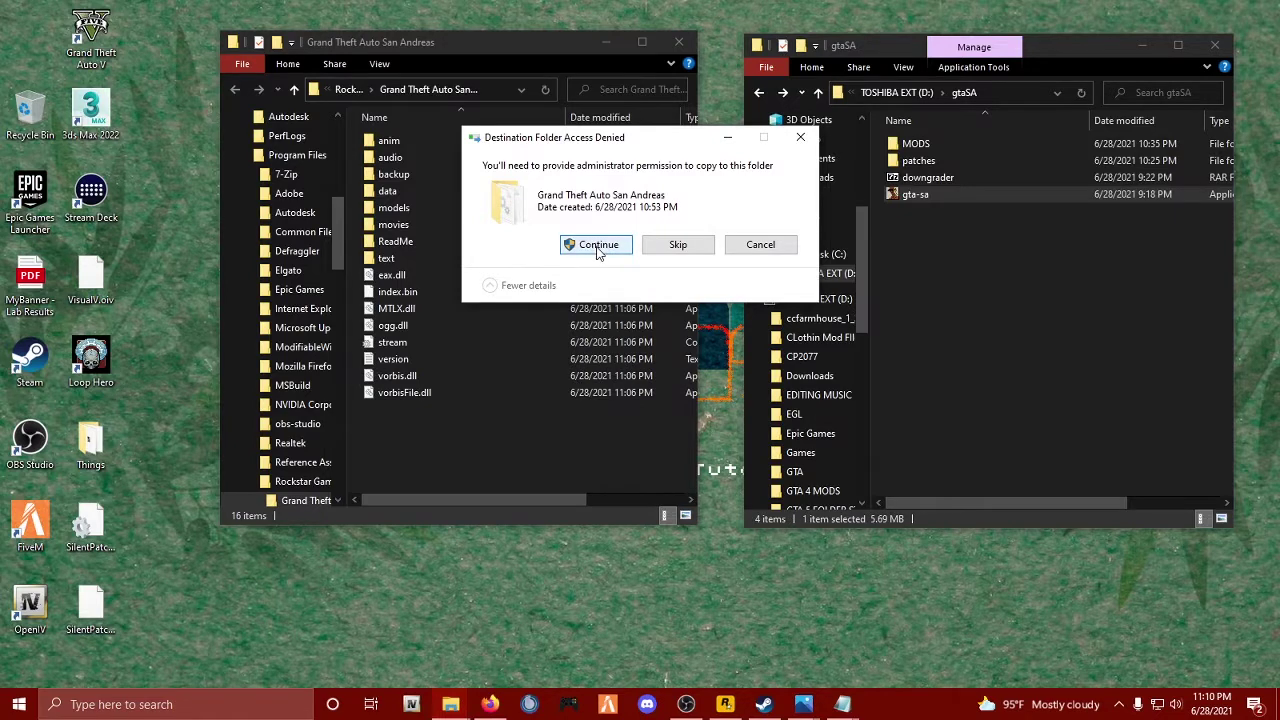
pyautogui.click(597, 246)
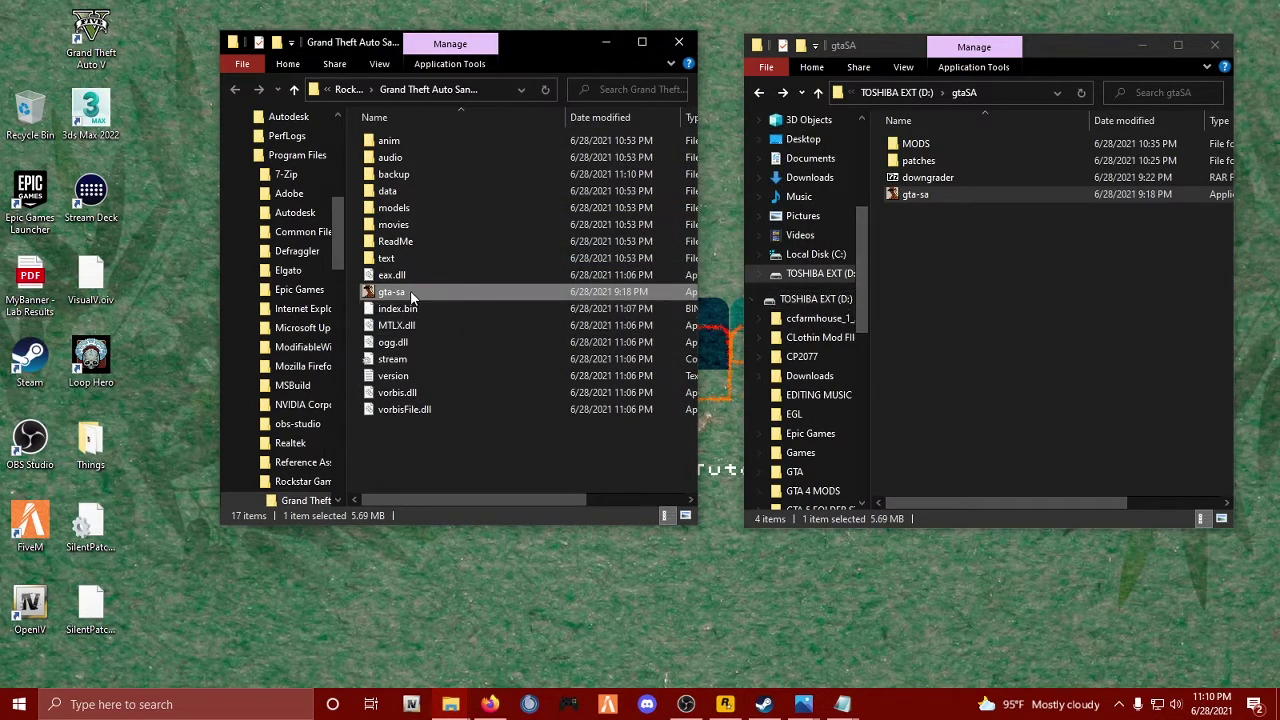
pyautogui.click(604, 42)
pyautogui.click(1141, 46)
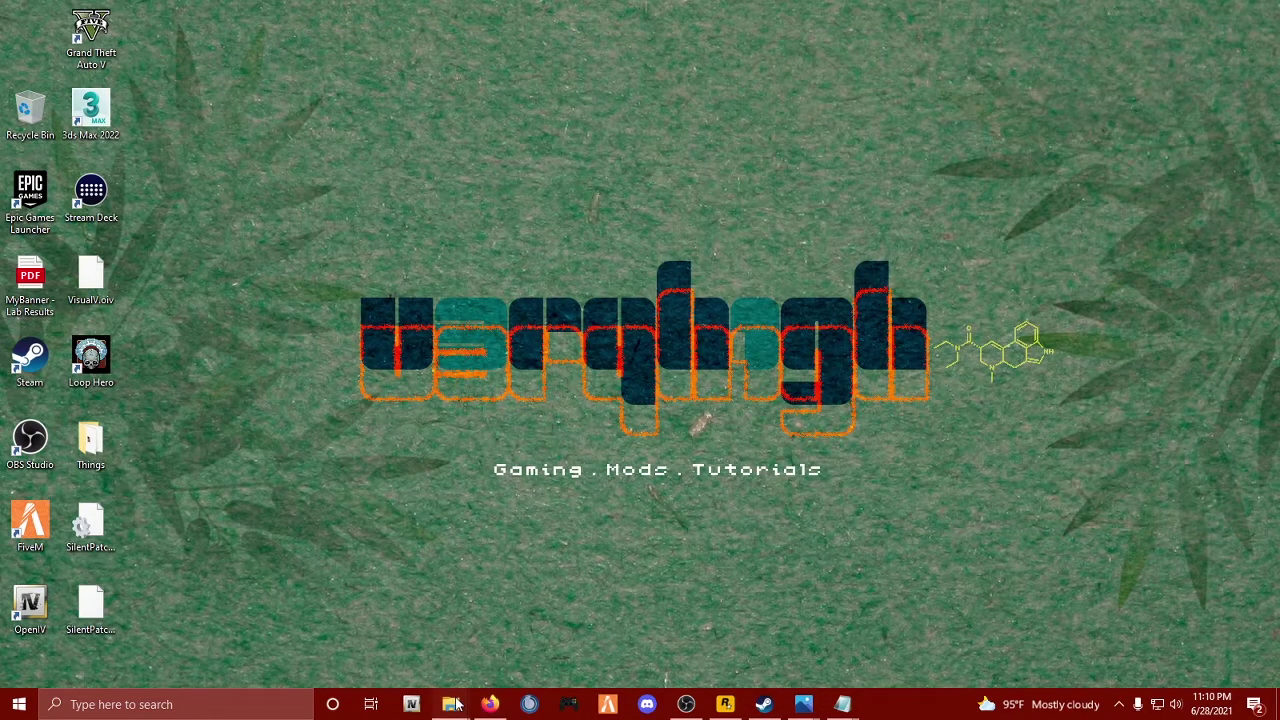
pyautogui.moveTo(470, 702)
pyautogui.click(493, 651)
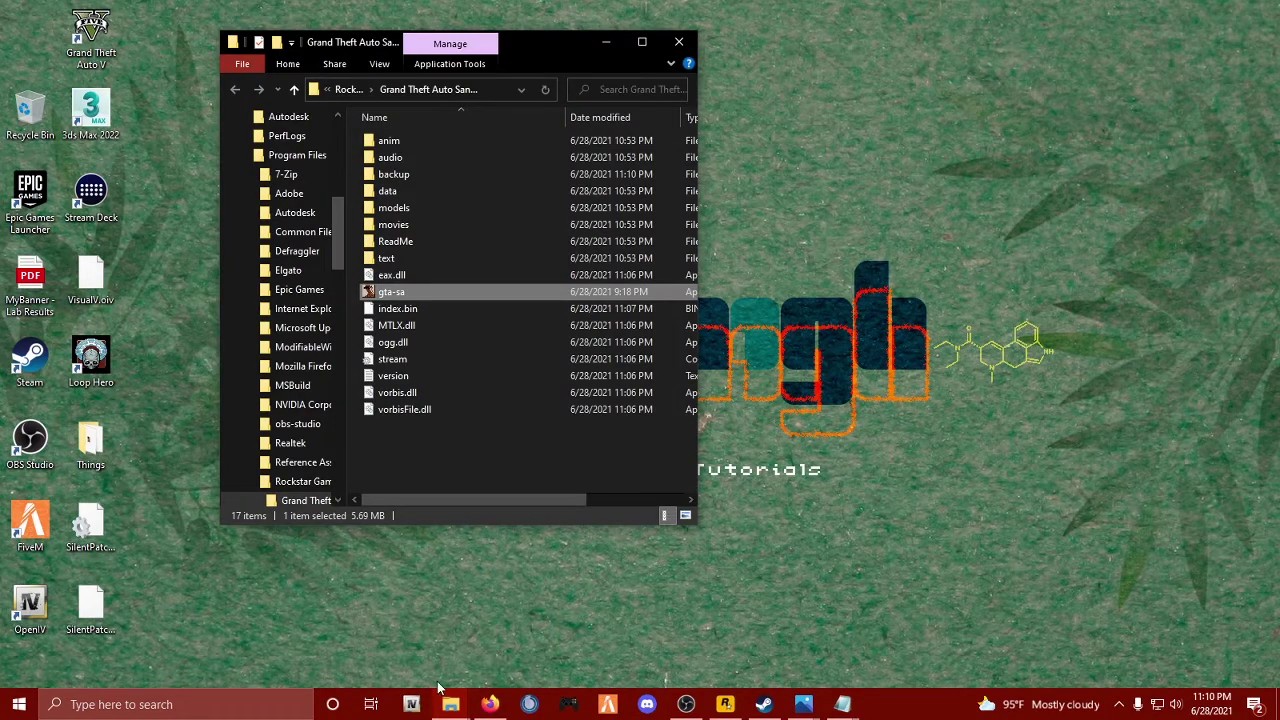
pyautogui.click(415, 640)
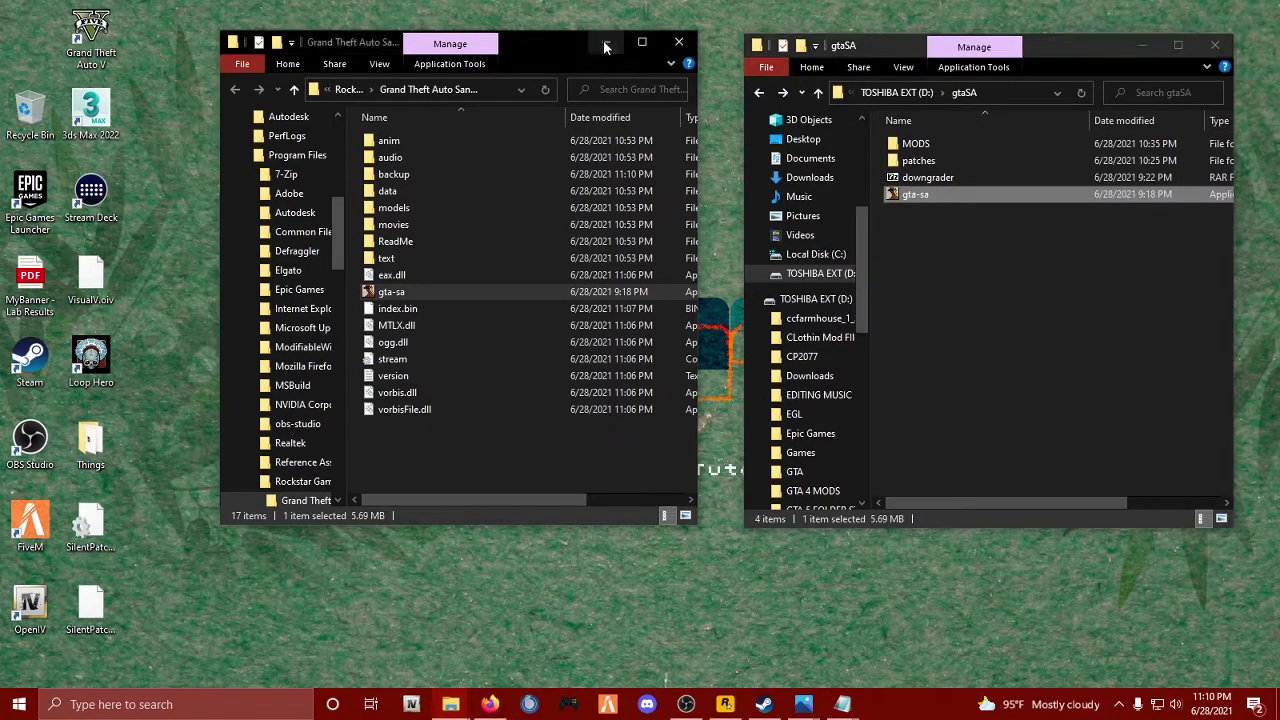
# Minimise the game folder window, extract the downgrader folder from downgrader.rar into the gtaSA folder and open the extracted folder.
pyautogui.click(605, 44)
pyautogui.click(920, 180)
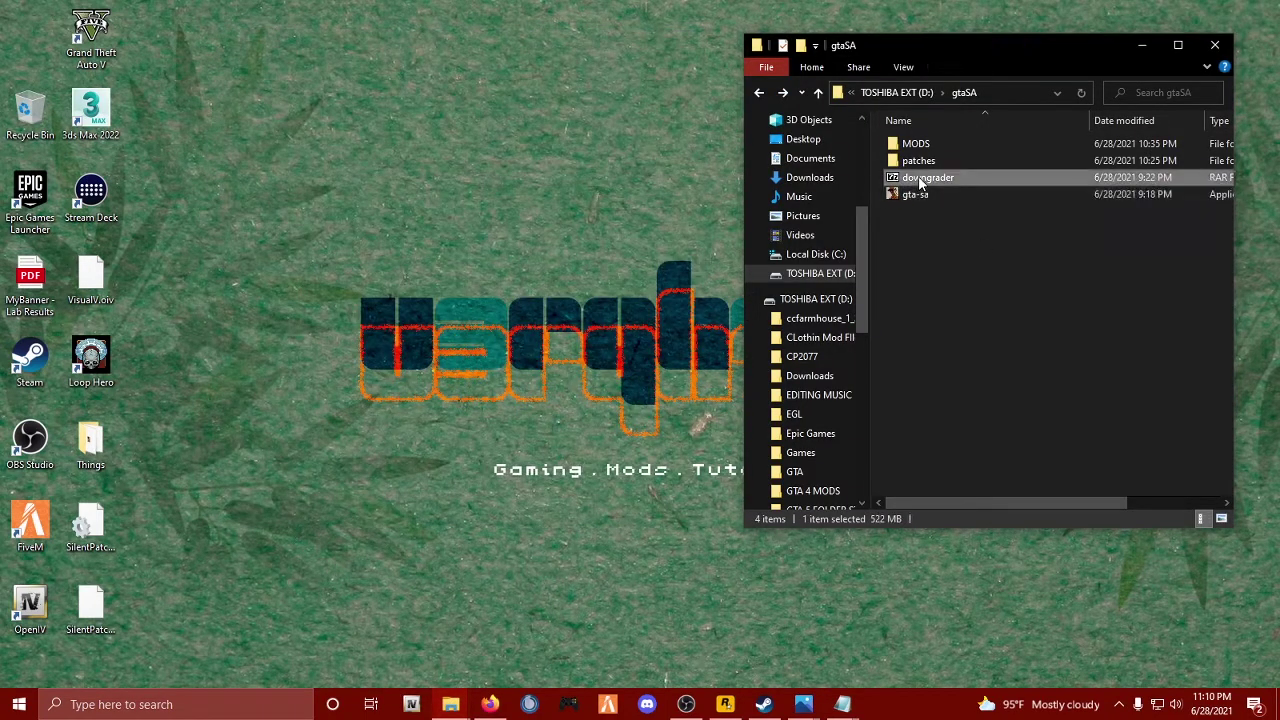
pyautogui.rightClick(920, 182)
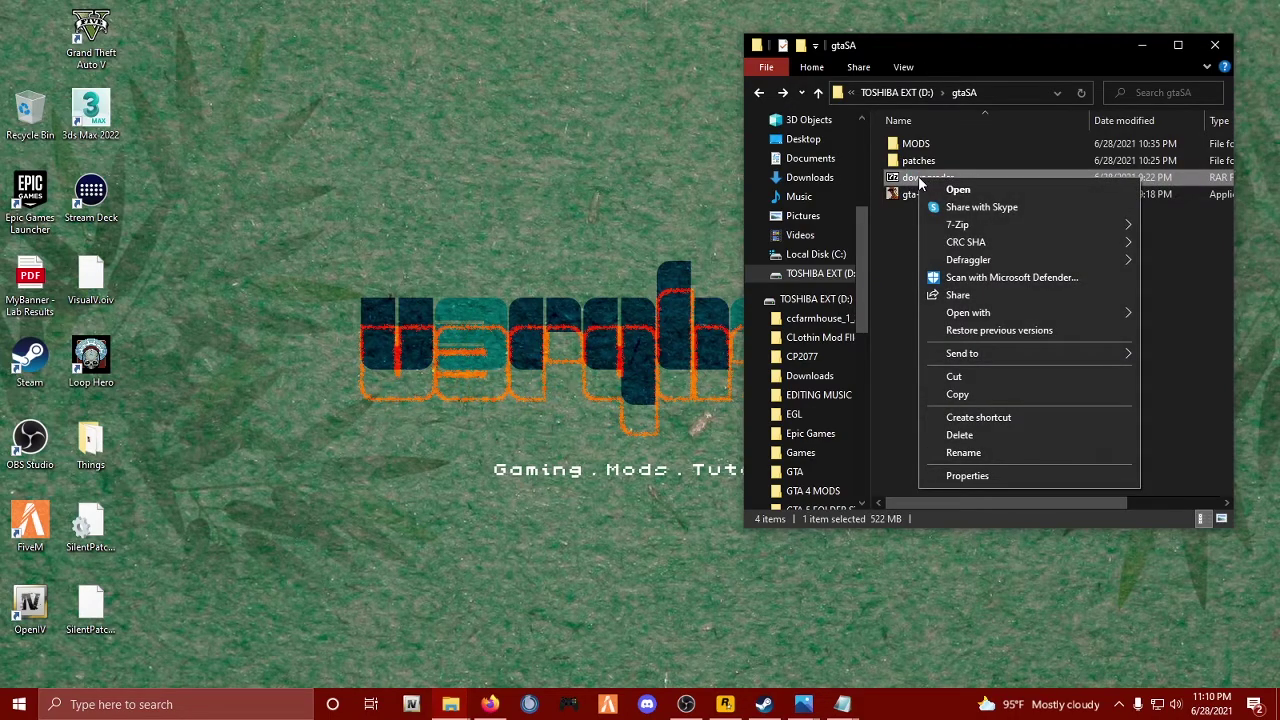
pyautogui.click(924, 189)
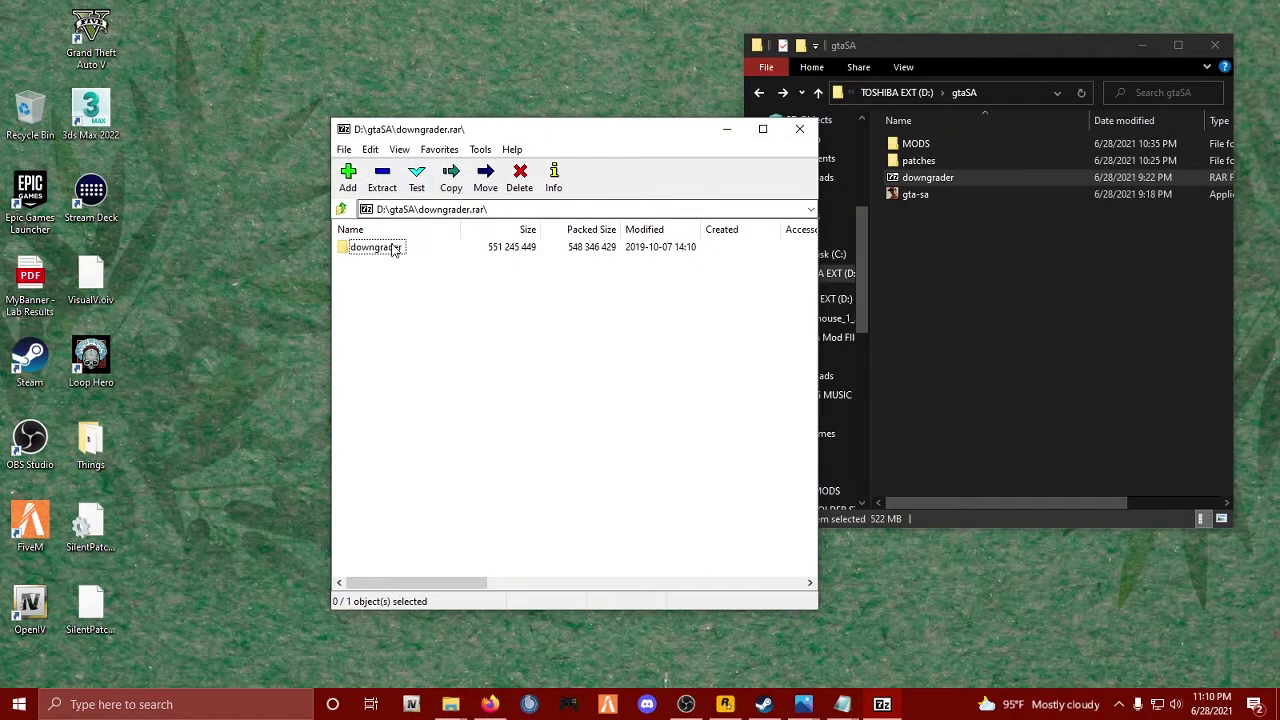
pyautogui.moveTo(392, 248); pyautogui.dragTo(937, 241)
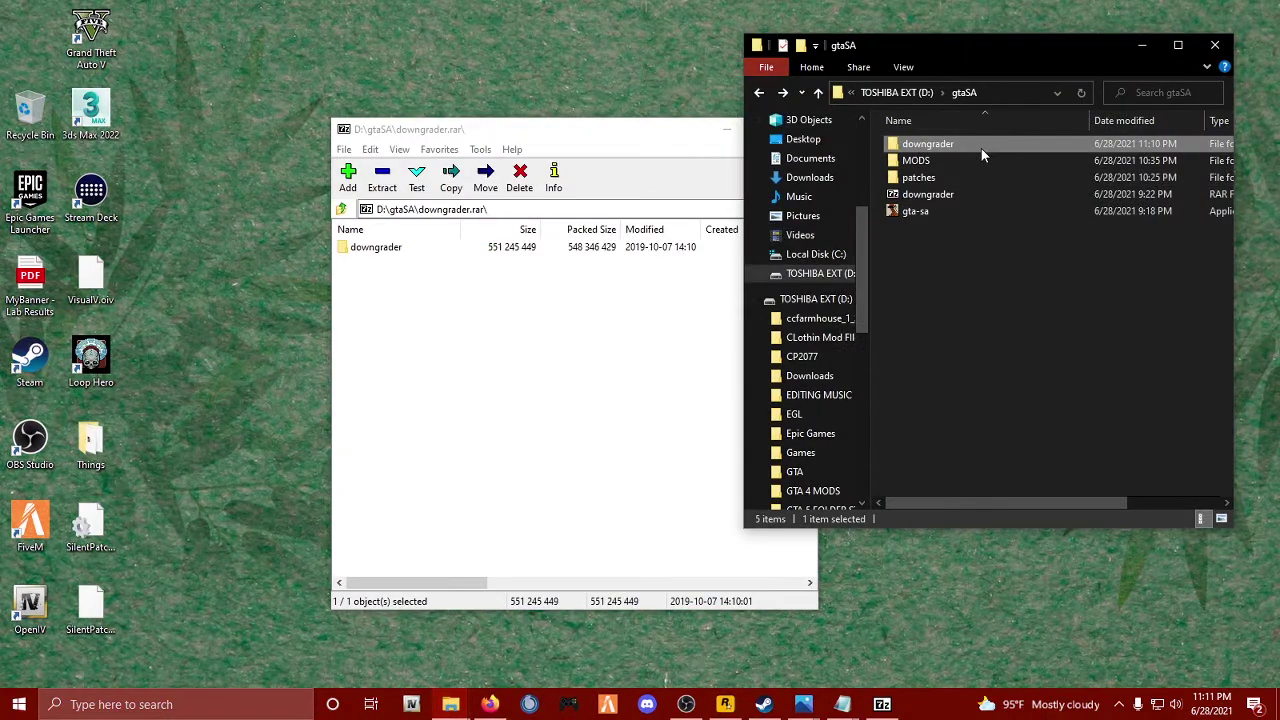
pyautogui.doubleClick(980, 148)
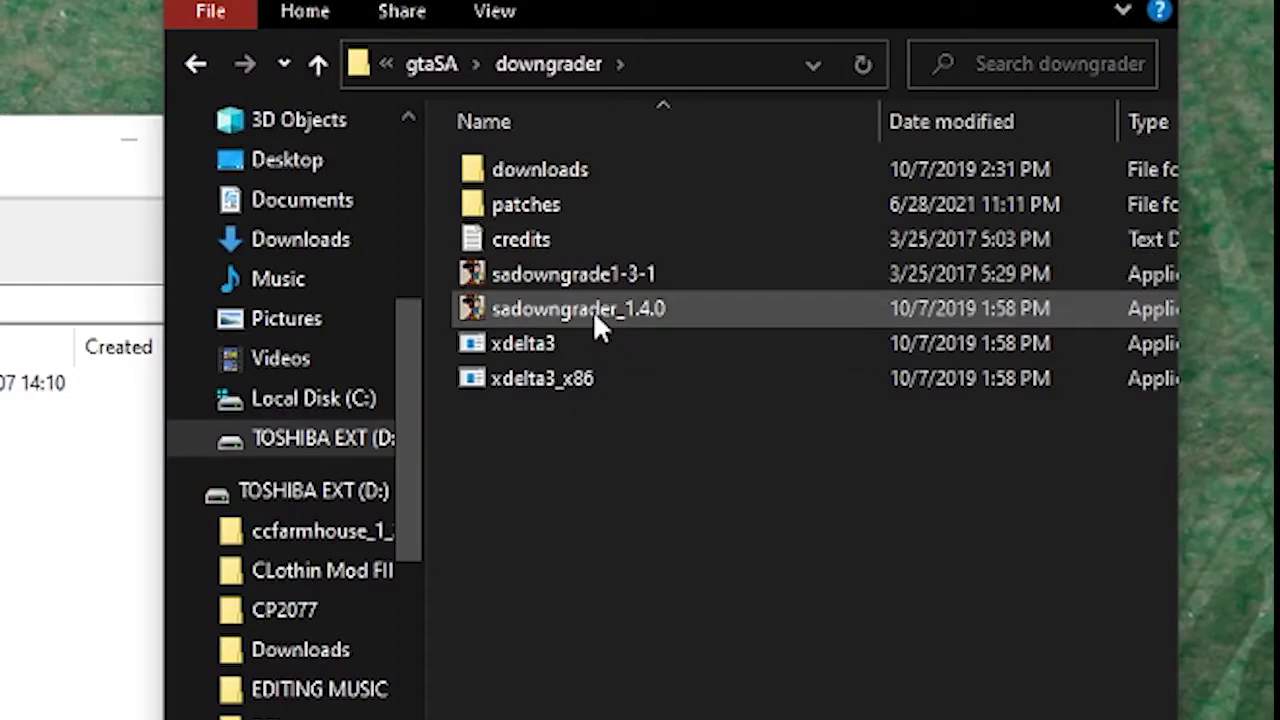
# Launch sadowngrader_1.4.0, agree to its disclaimer, and clear the open folder and archive windows and the online-services error.
pyautogui.moveTo(592, 308)
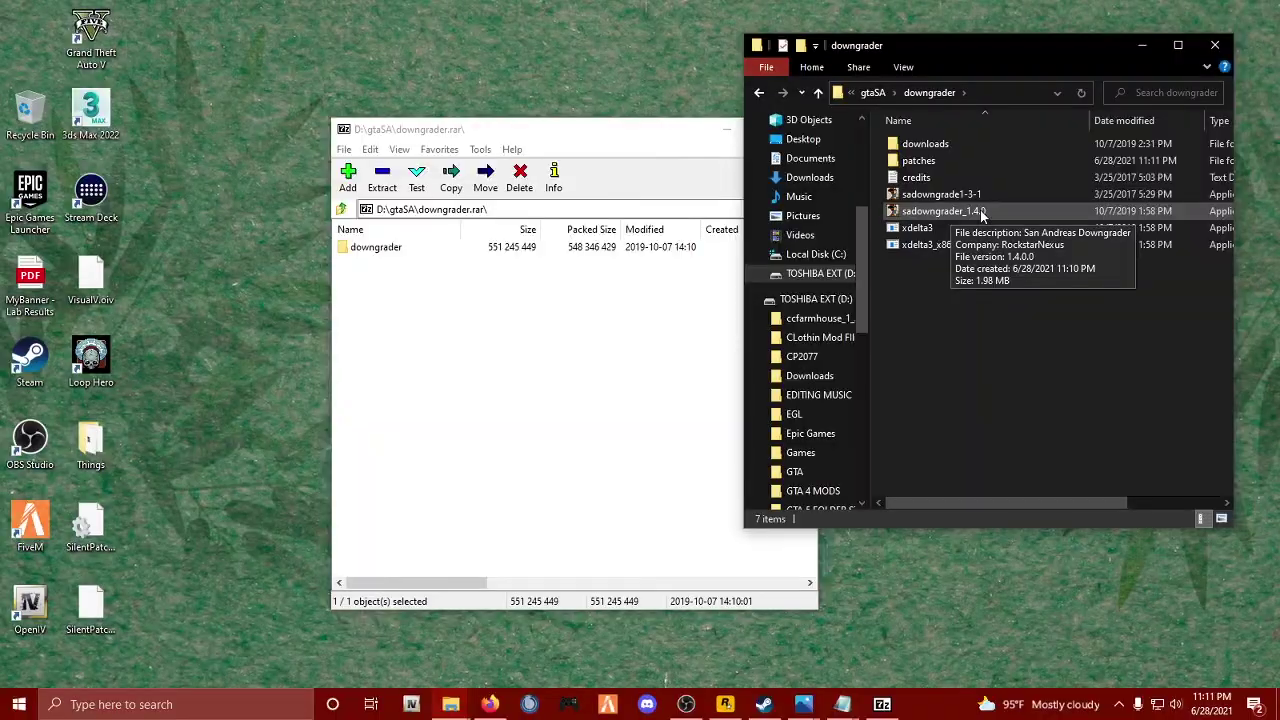
pyautogui.doubleClick(983, 213)
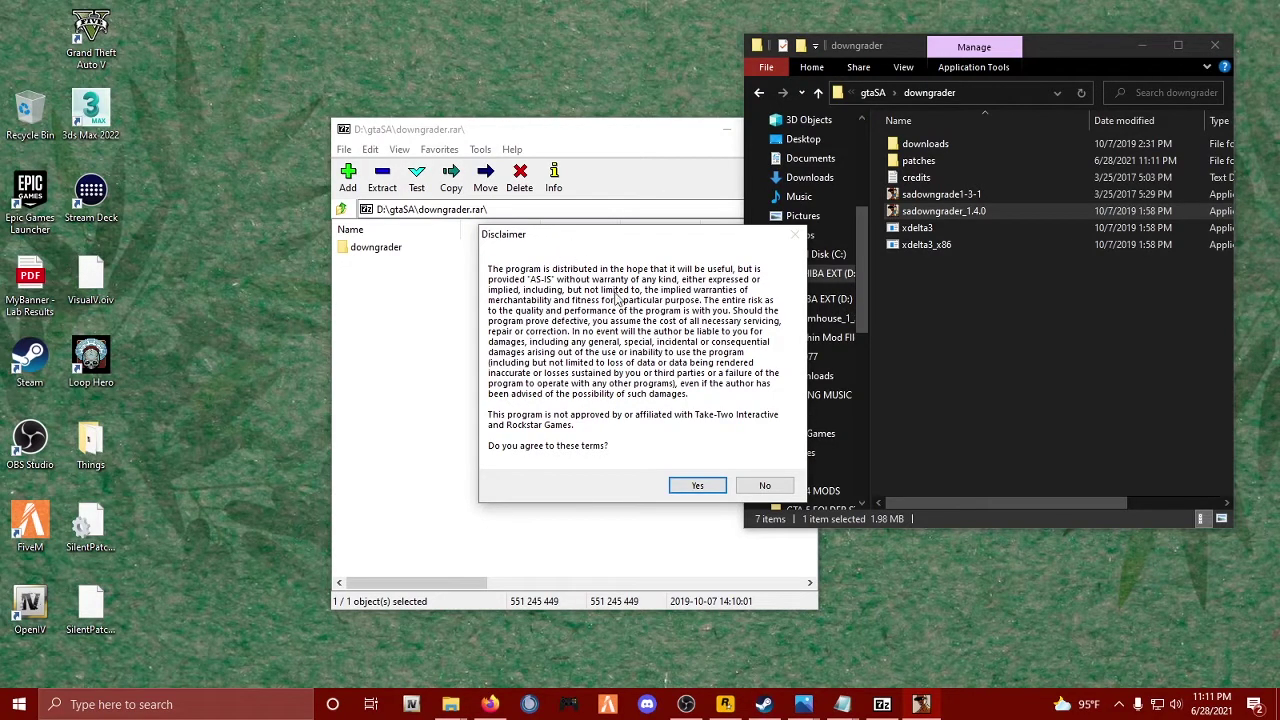
pyautogui.click(700, 484)
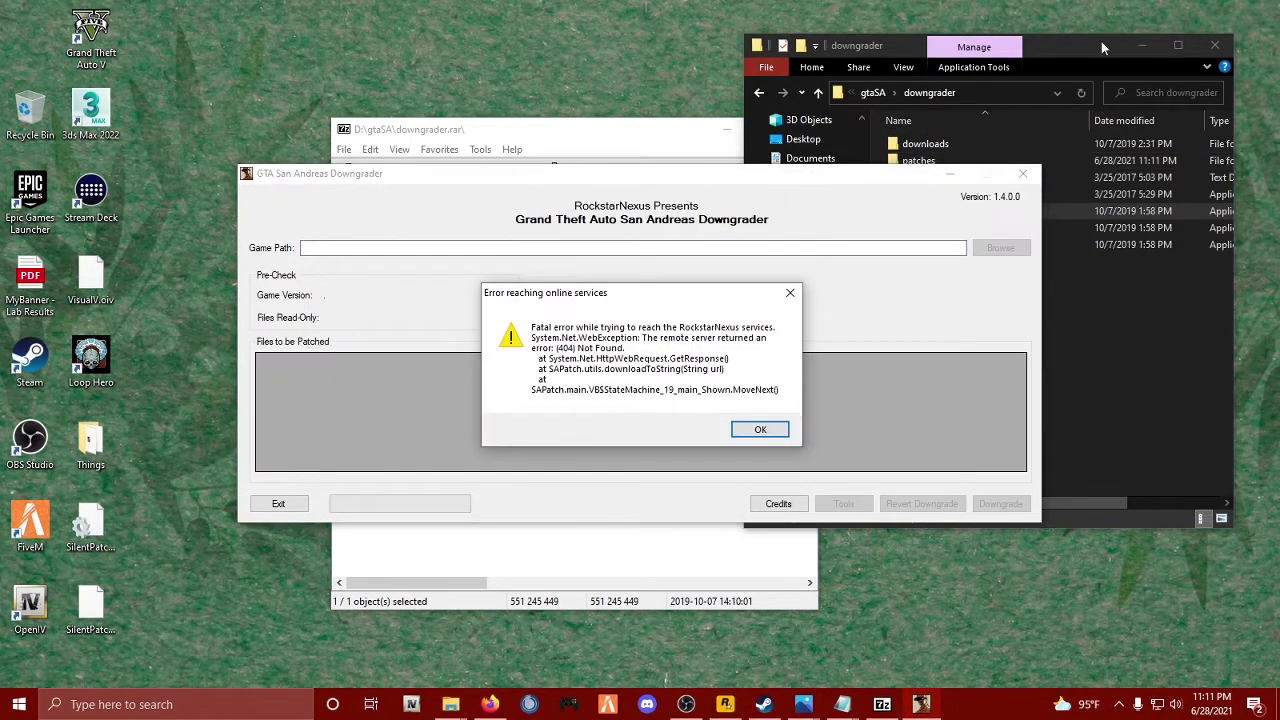
pyautogui.click(1101, 41)
pyautogui.click(1149, 41)
pyautogui.click(729, 129)
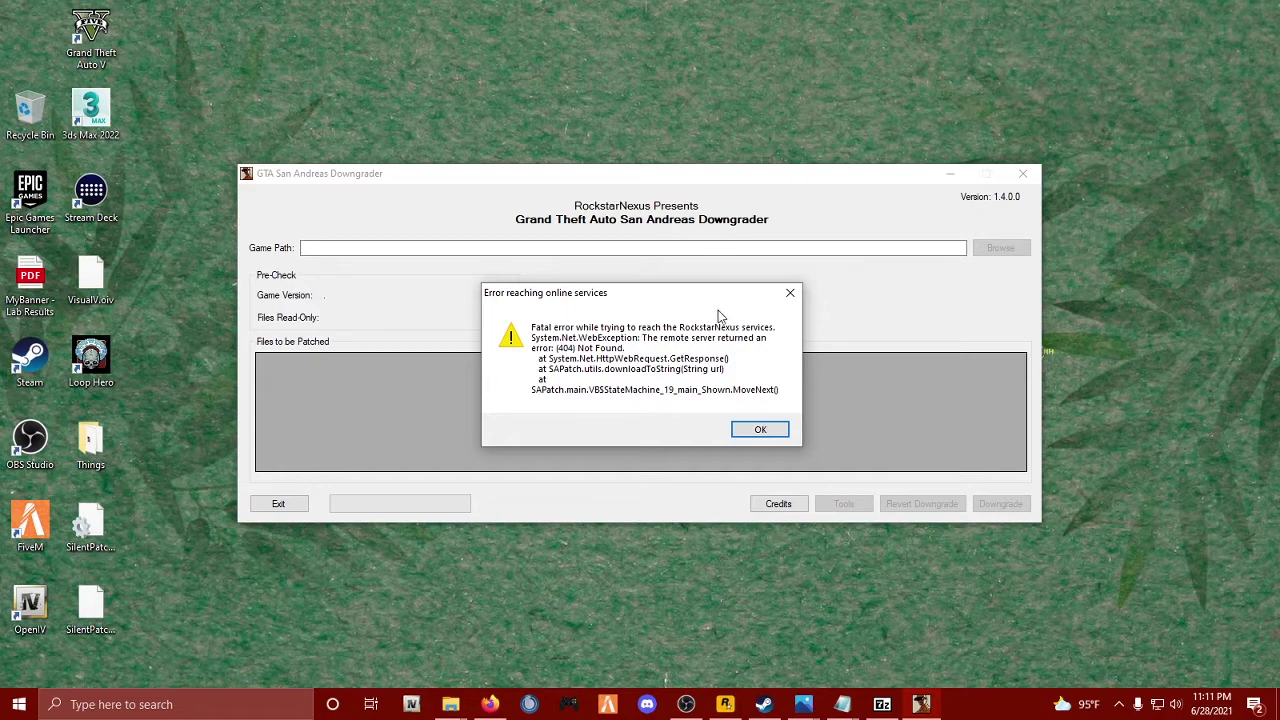
pyautogui.click(773, 433)
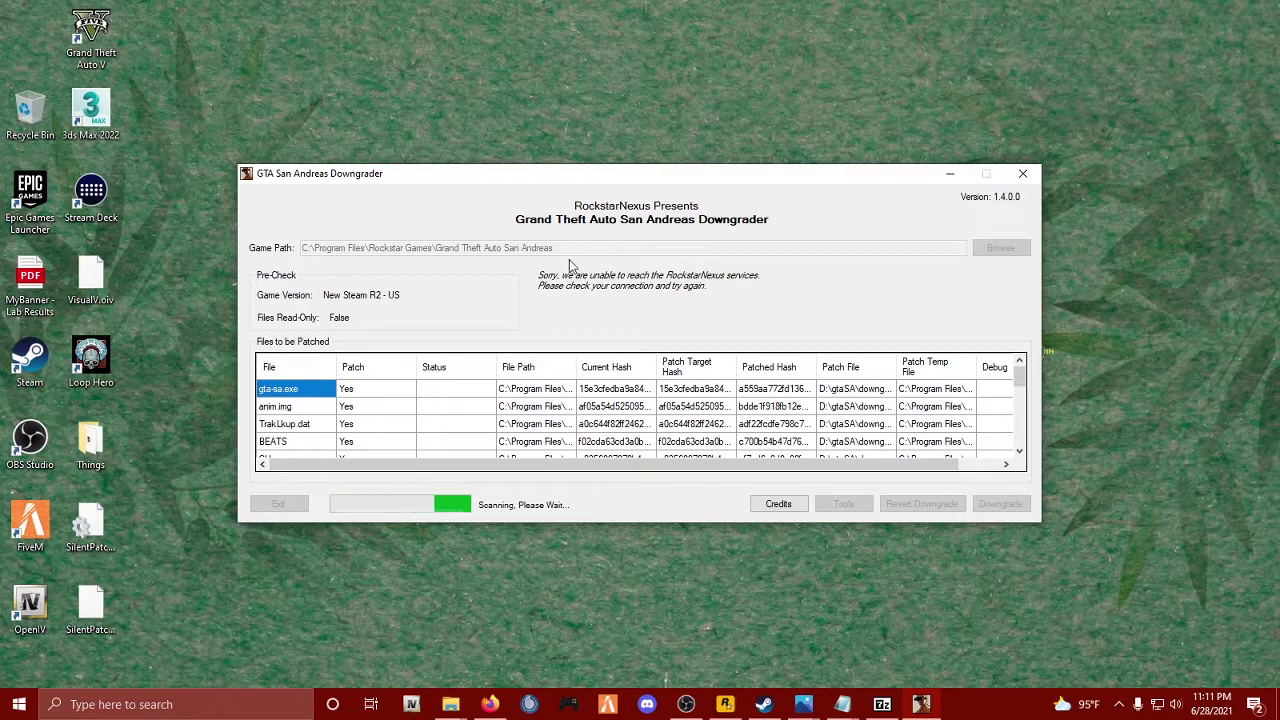
# Copy the full path of the Grand Theft Auto San Andreas installation folder and minimise its window.
pyautogui.moveTo(450, 704)
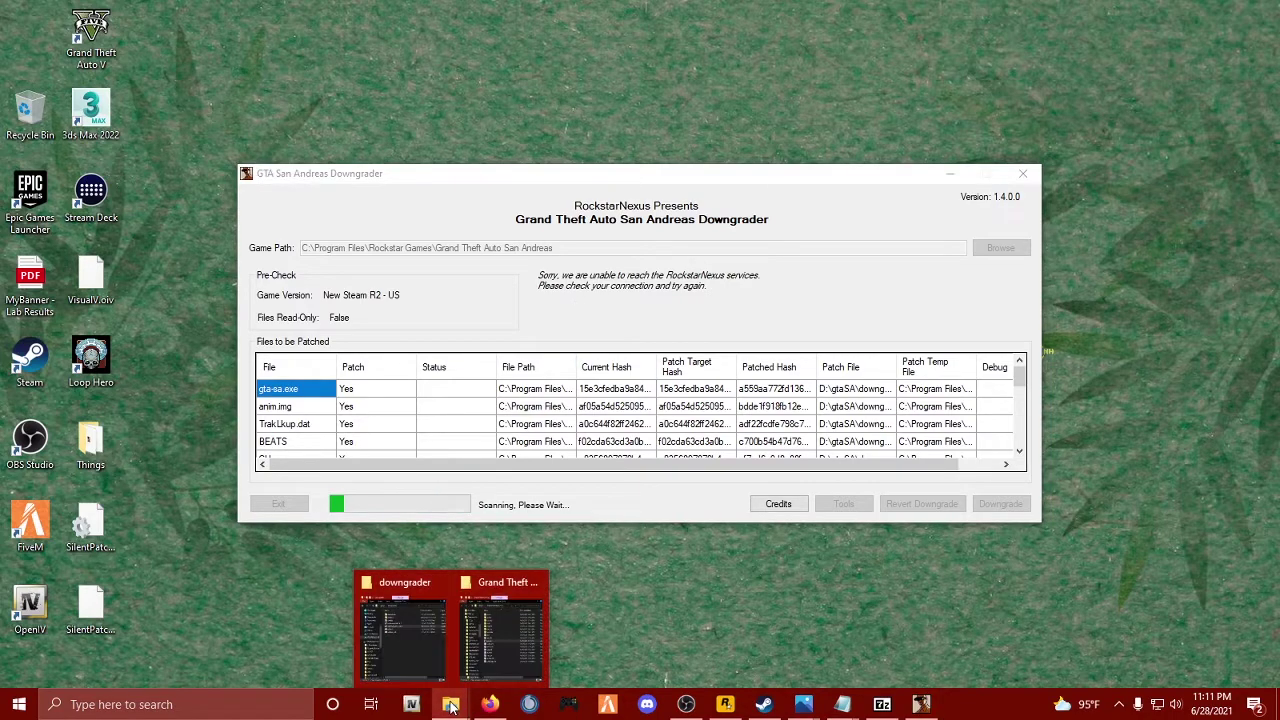
pyautogui.click(494, 646)
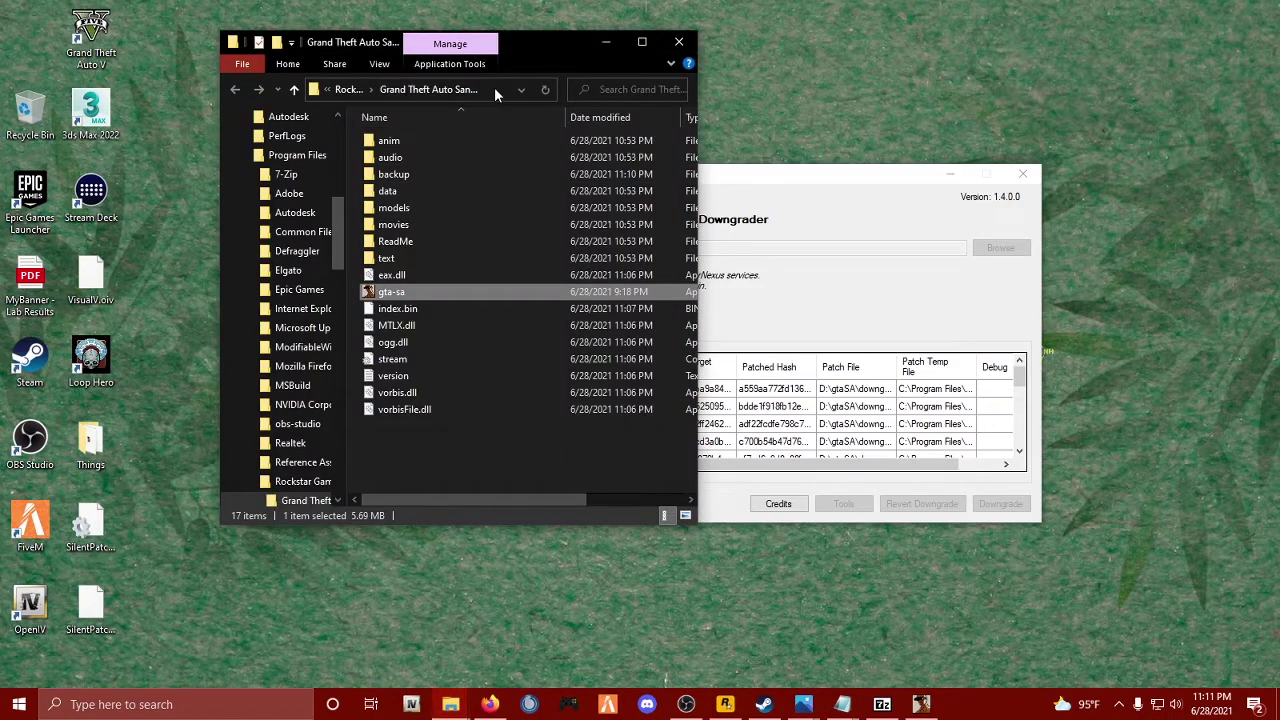
pyautogui.moveTo(700, 88); pyautogui.dragTo(872, 88)
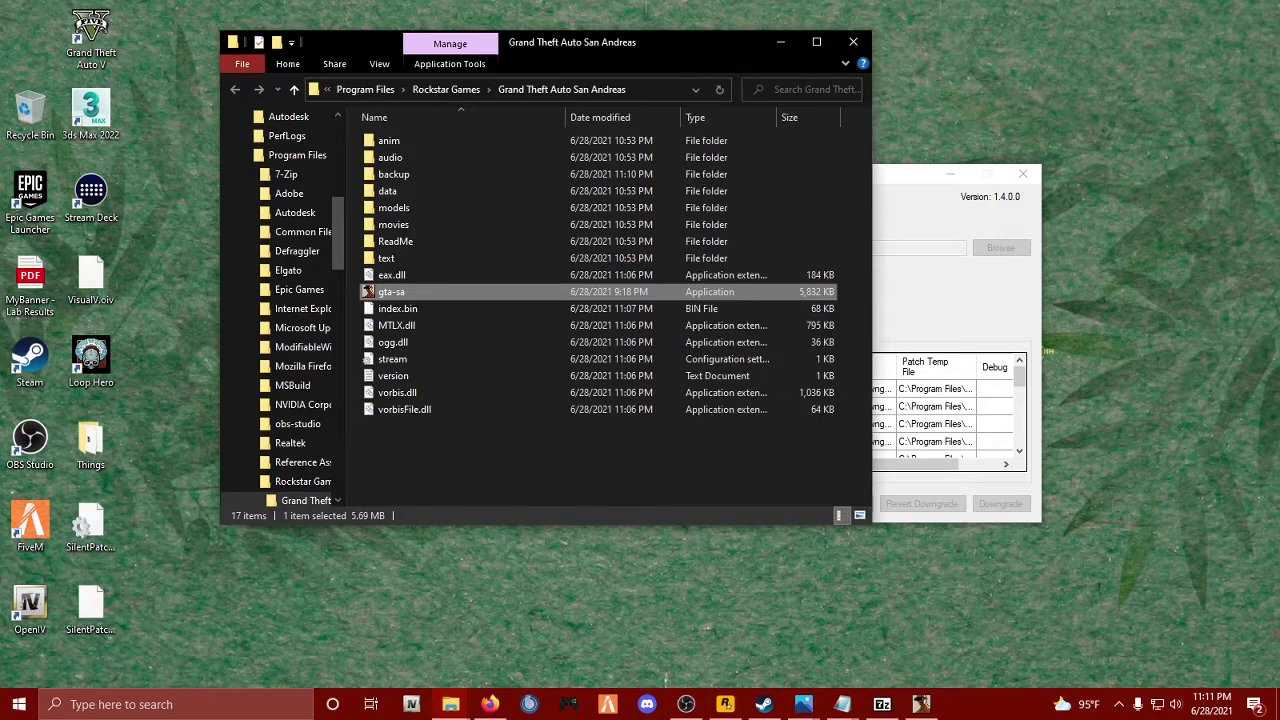
pyautogui.click(640, 88)
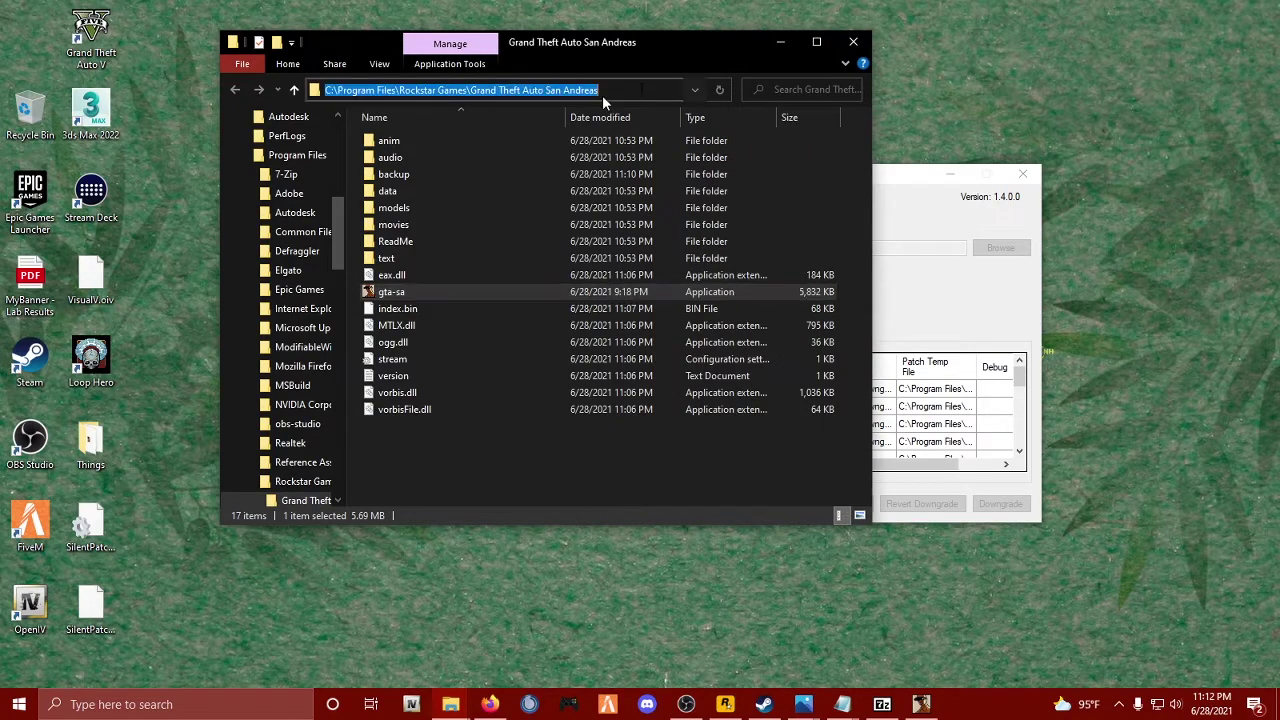
pyautogui.rightClick(551, 92)
pyautogui.click(567, 139)
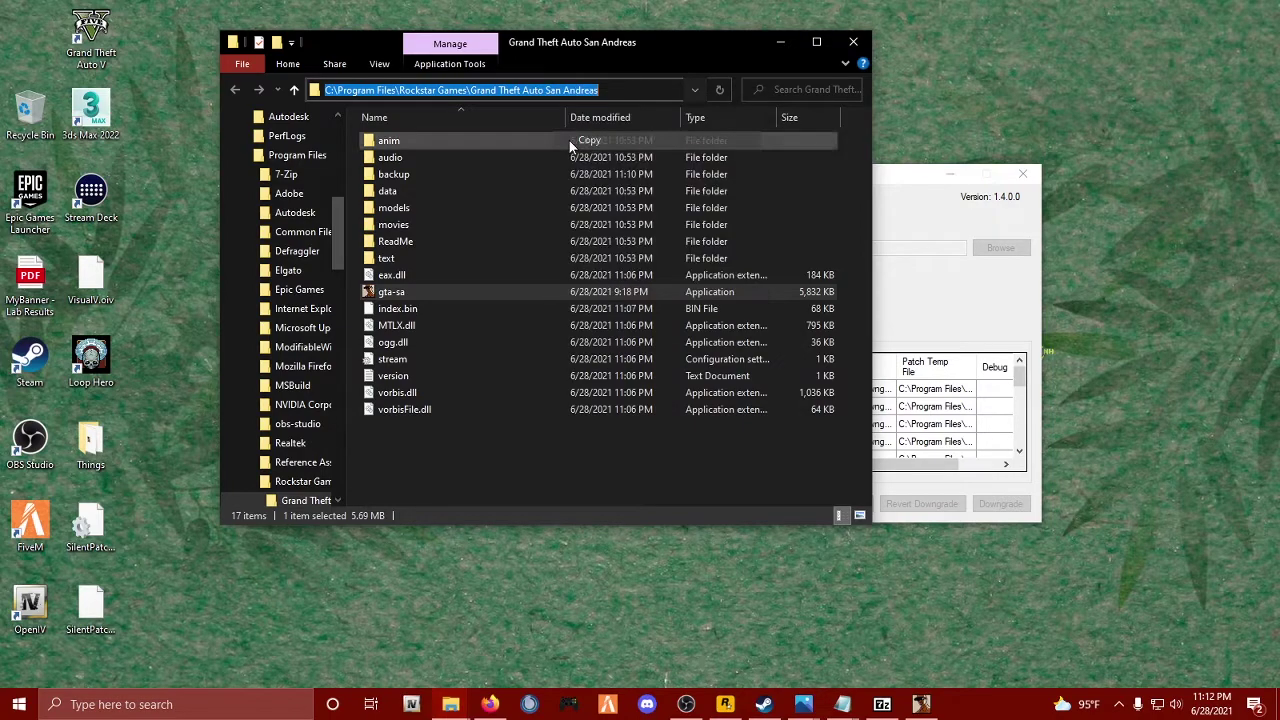
pyautogui.click(780, 44)
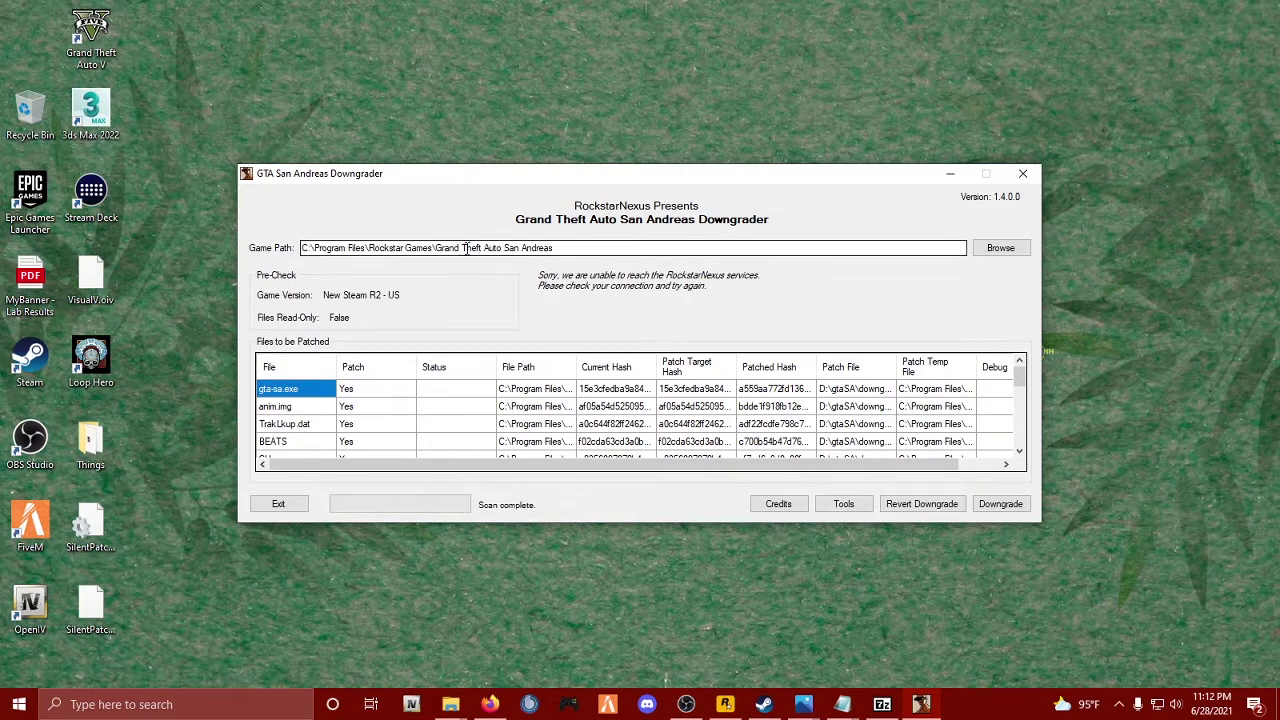
# Paste the copied installation path as the downgrader's game path, and browse to gta-sa in that folder without opening it.
pyautogui.doubleClick(530, 247)
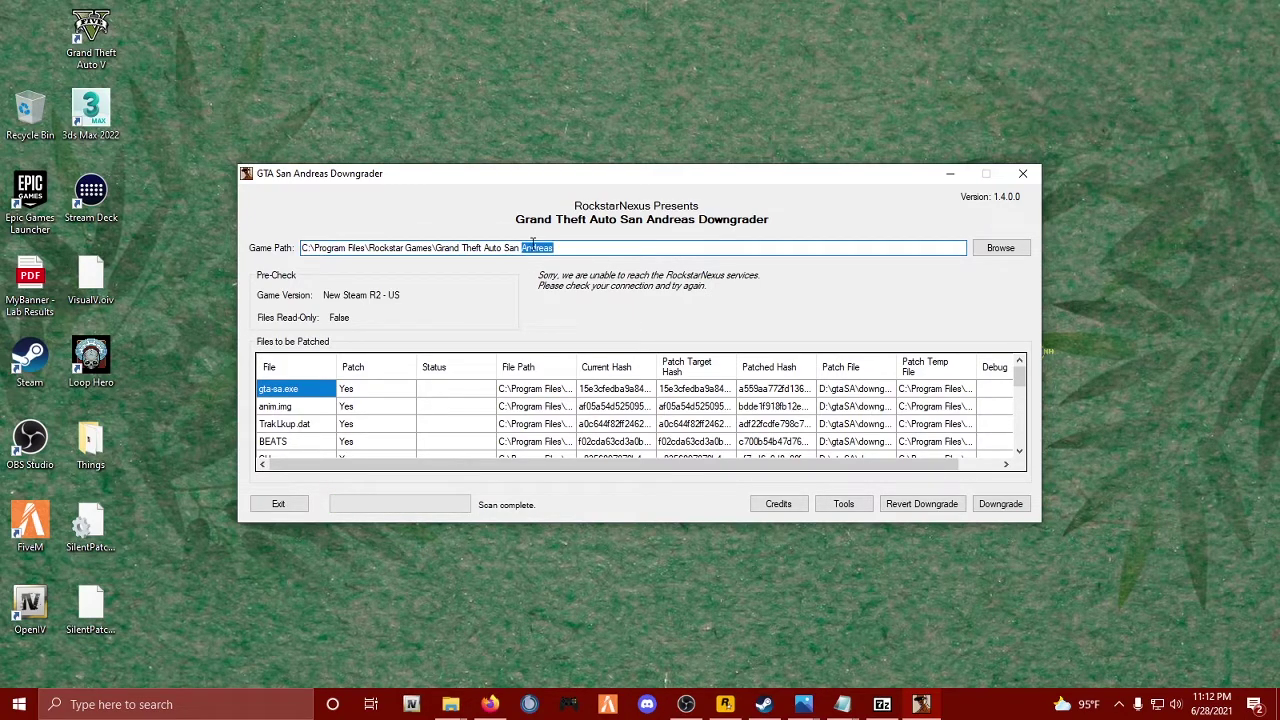
pyautogui.hotkey('ctrl', 'a')
pyautogui.rightClick(532, 247)
pyautogui.click(563, 315)
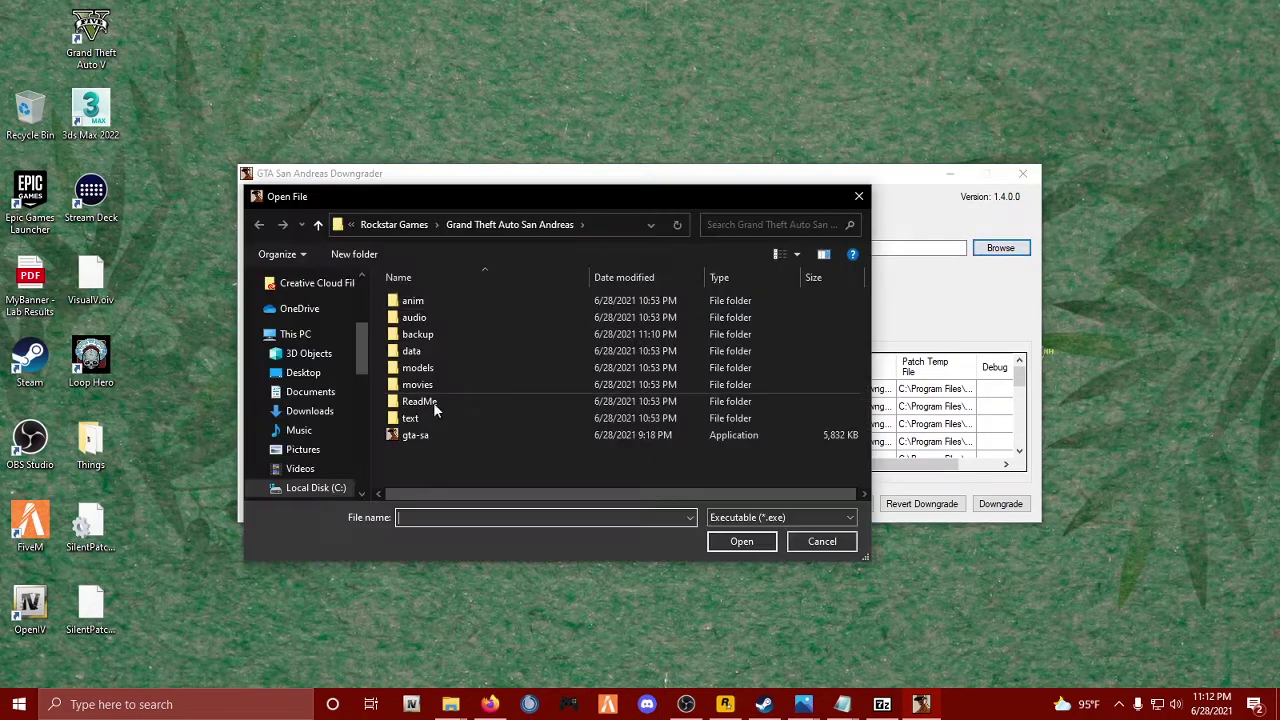
pyautogui.click(422, 438)
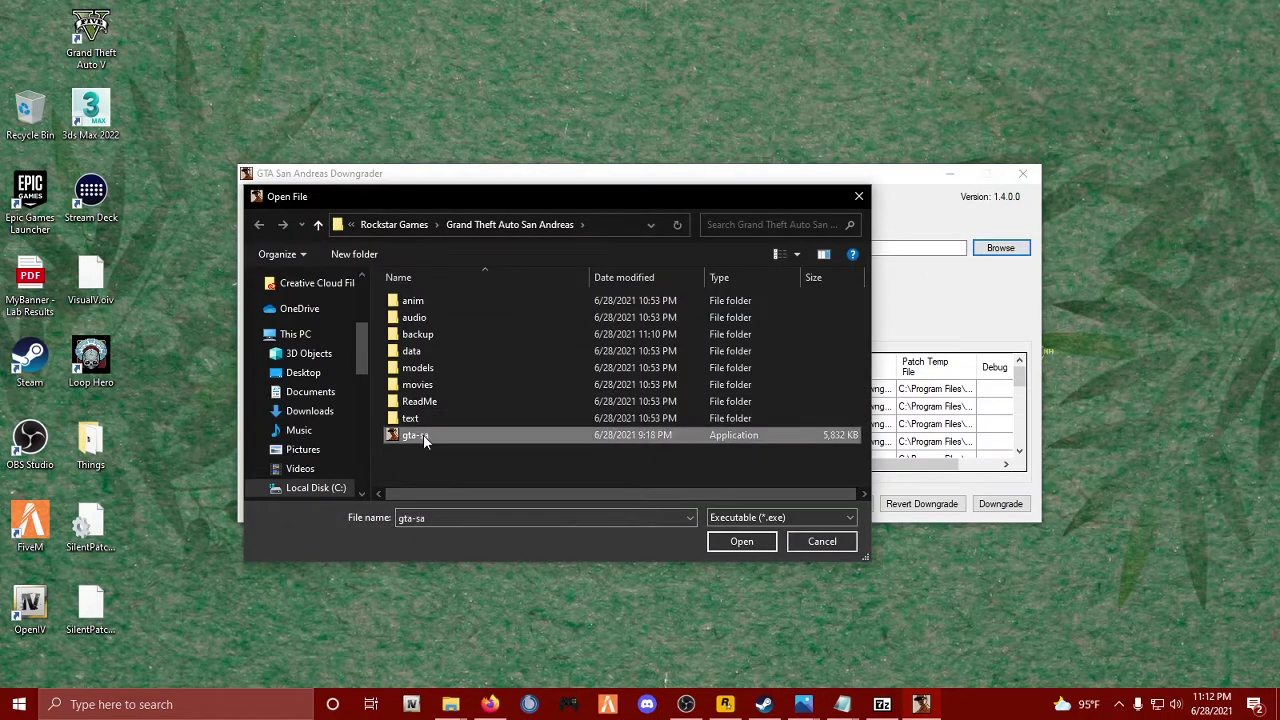
pyautogui.click(840, 541)
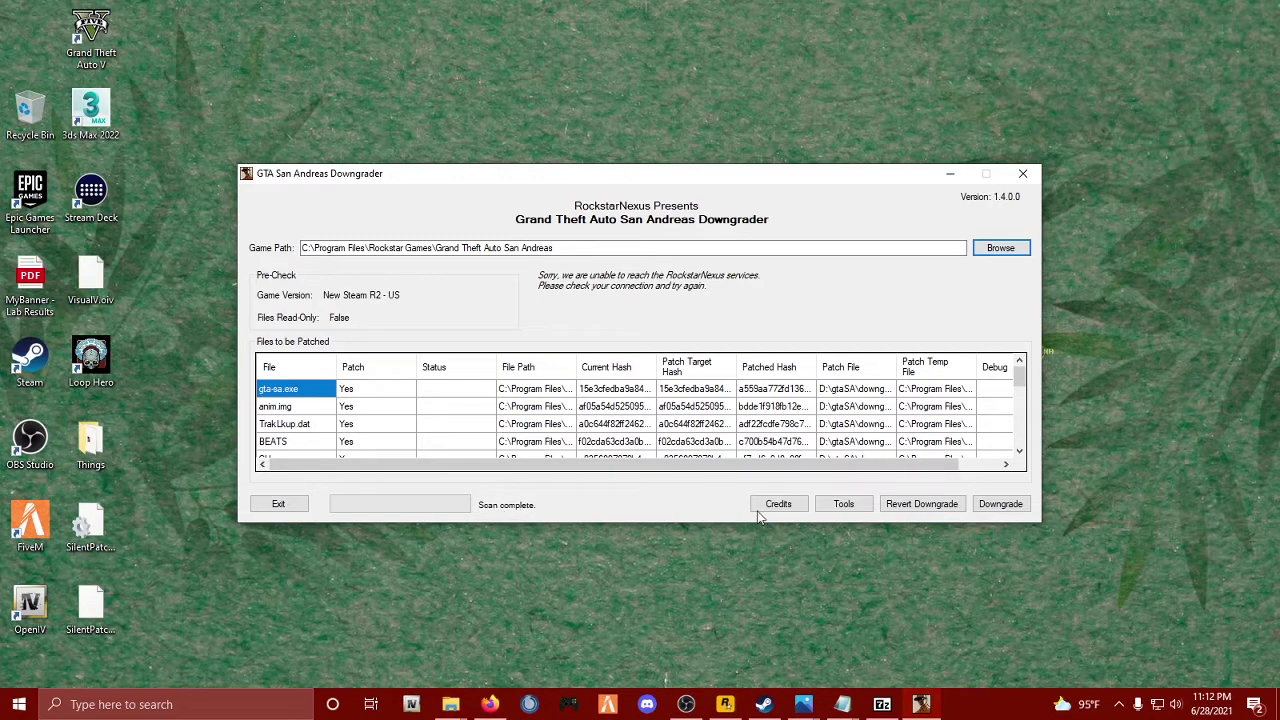
# Downgrade the game in place without making a copy, create the retail registry entries, and close the downgrader once patching is complete.
pyautogui.click(1020, 510)
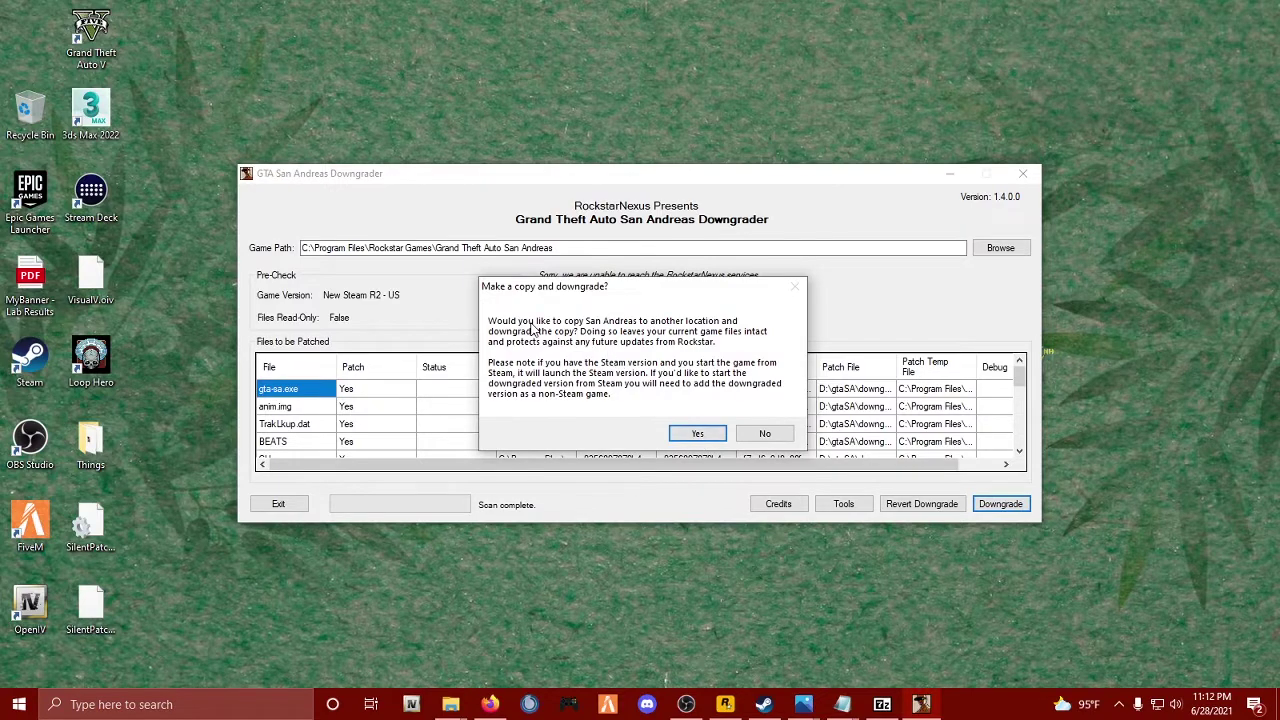
pyautogui.click(766, 435)
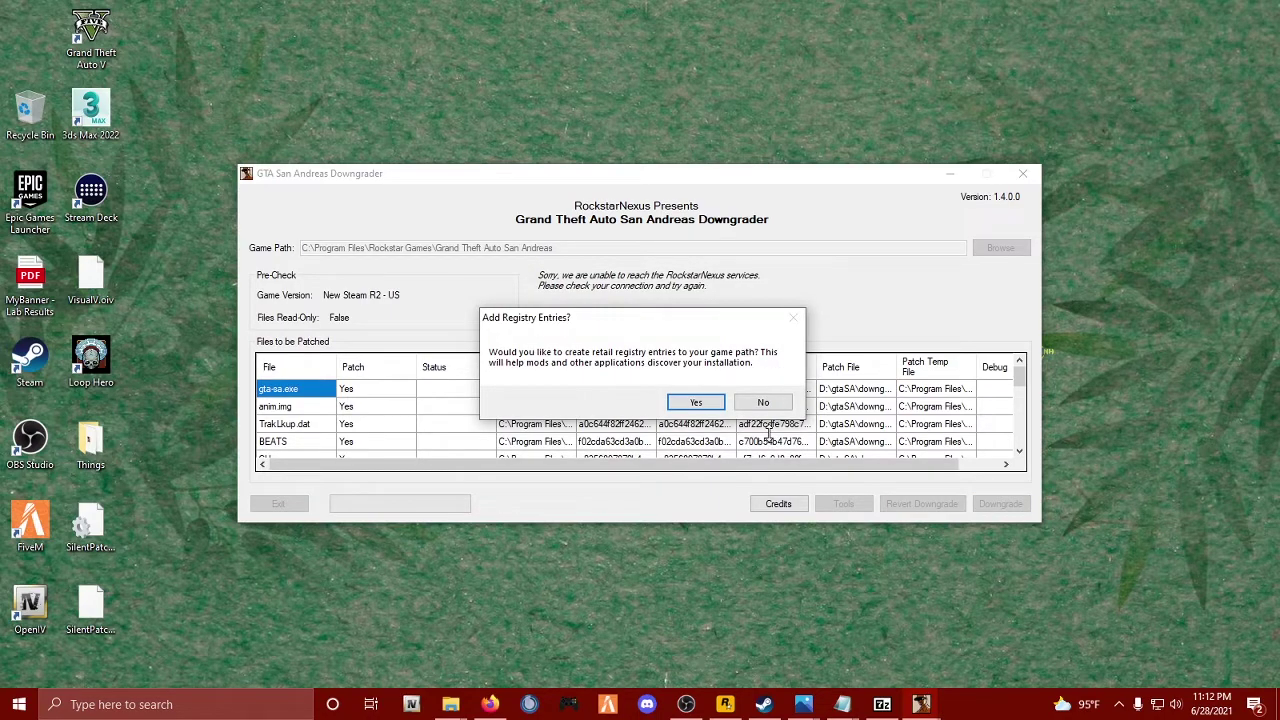
pyautogui.click(696, 403)
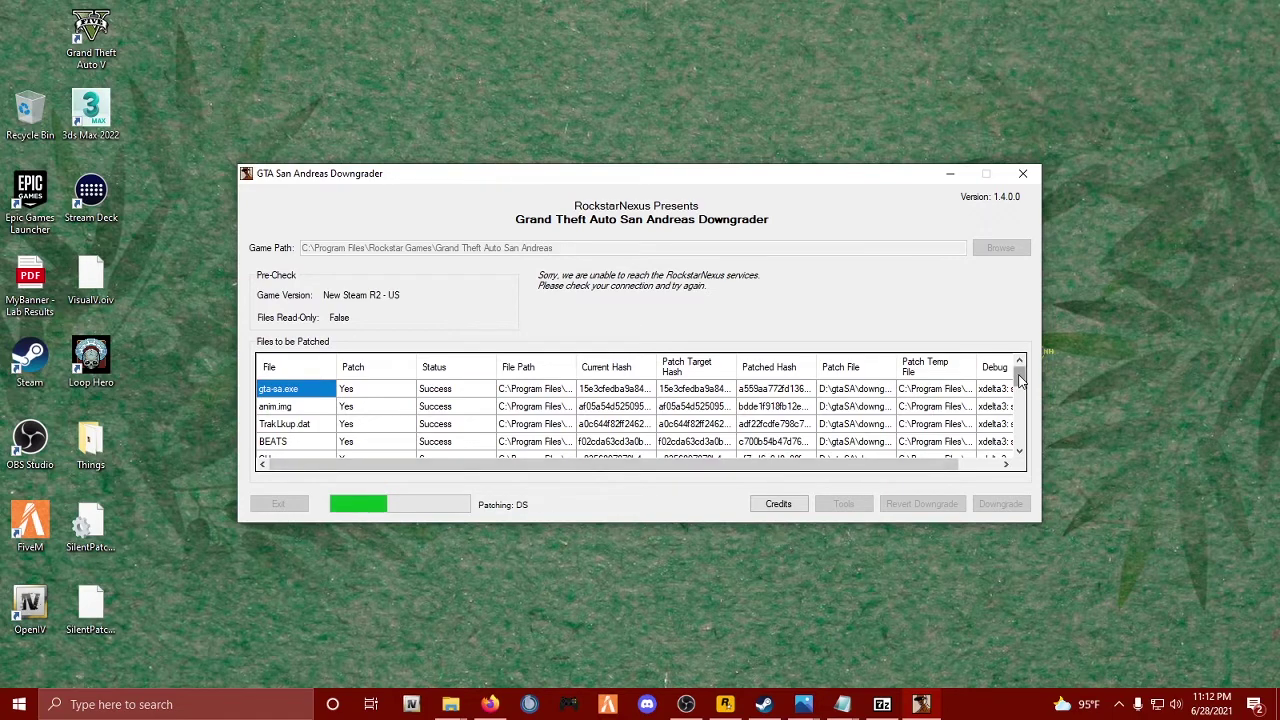
pyautogui.moveTo(1022, 392); pyautogui.dragTo(1020, 443)
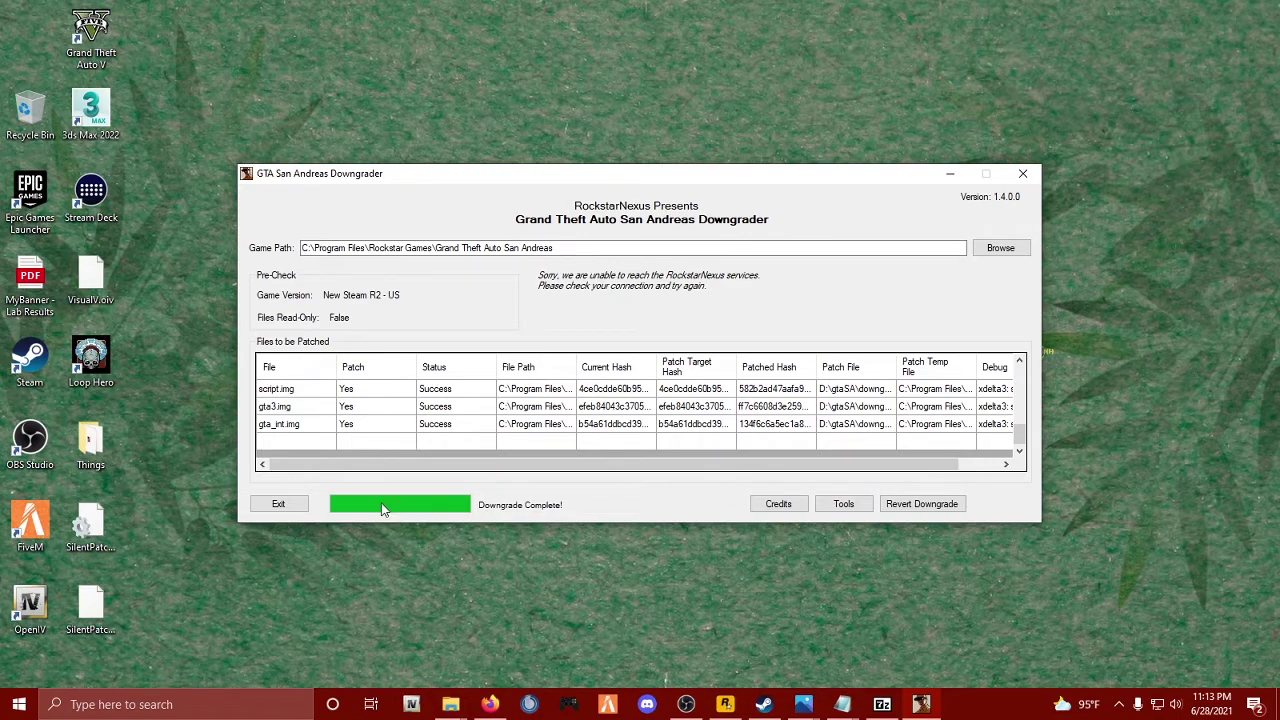
pyautogui.hotkey('alt', 'F4')
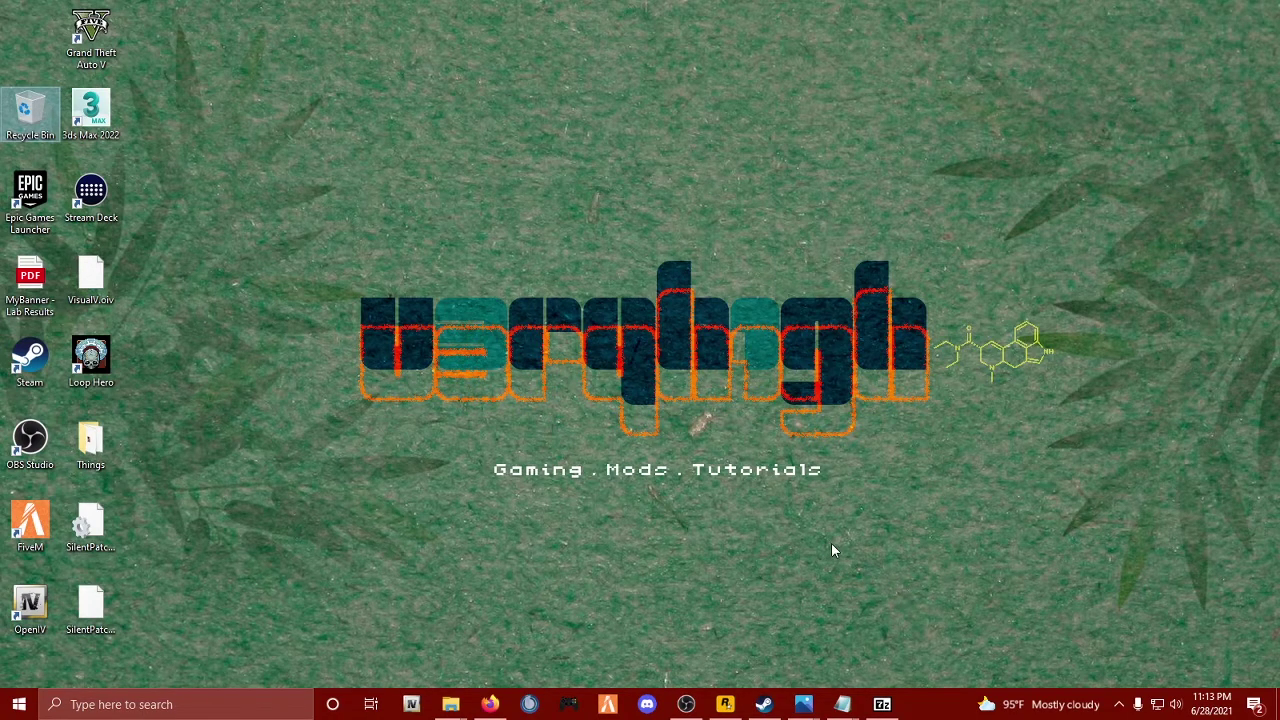
# Move the gta-sa application from the game folder into its backup folder with administrator permission, keeping gta_sa, and minimise the window.
pyautogui.moveTo(452, 704)
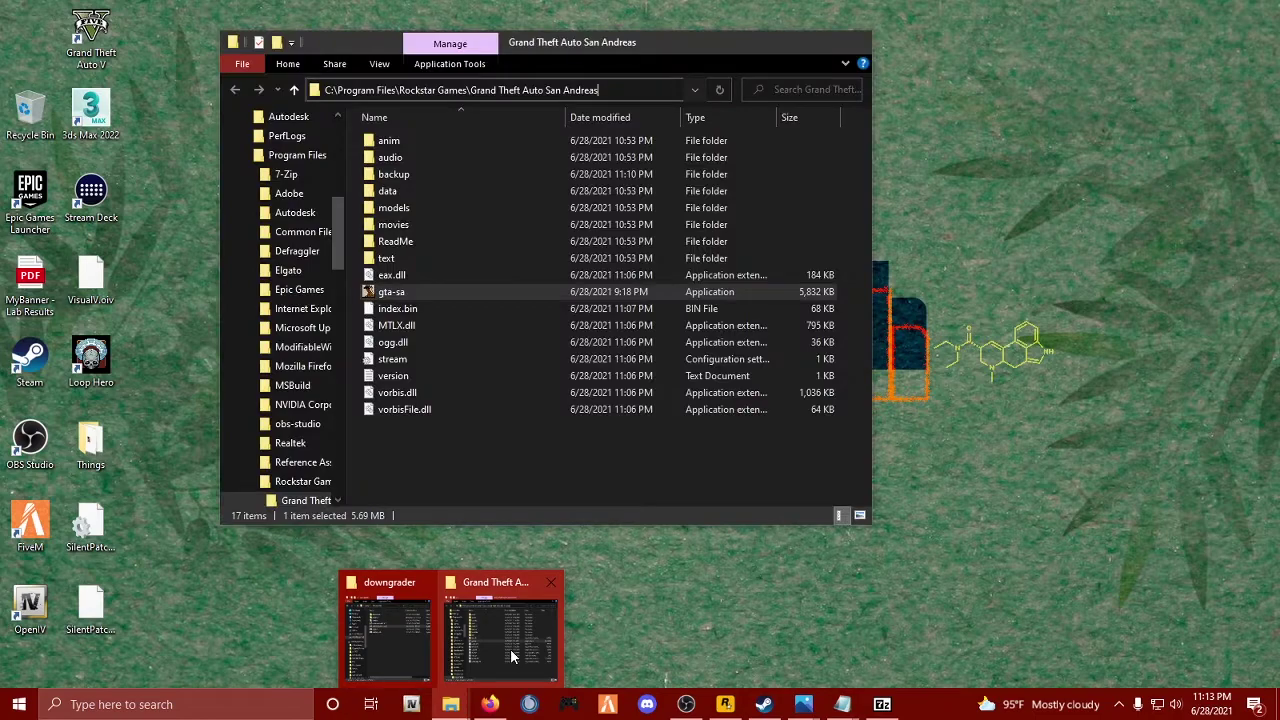
pyautogui.click(511, 656)
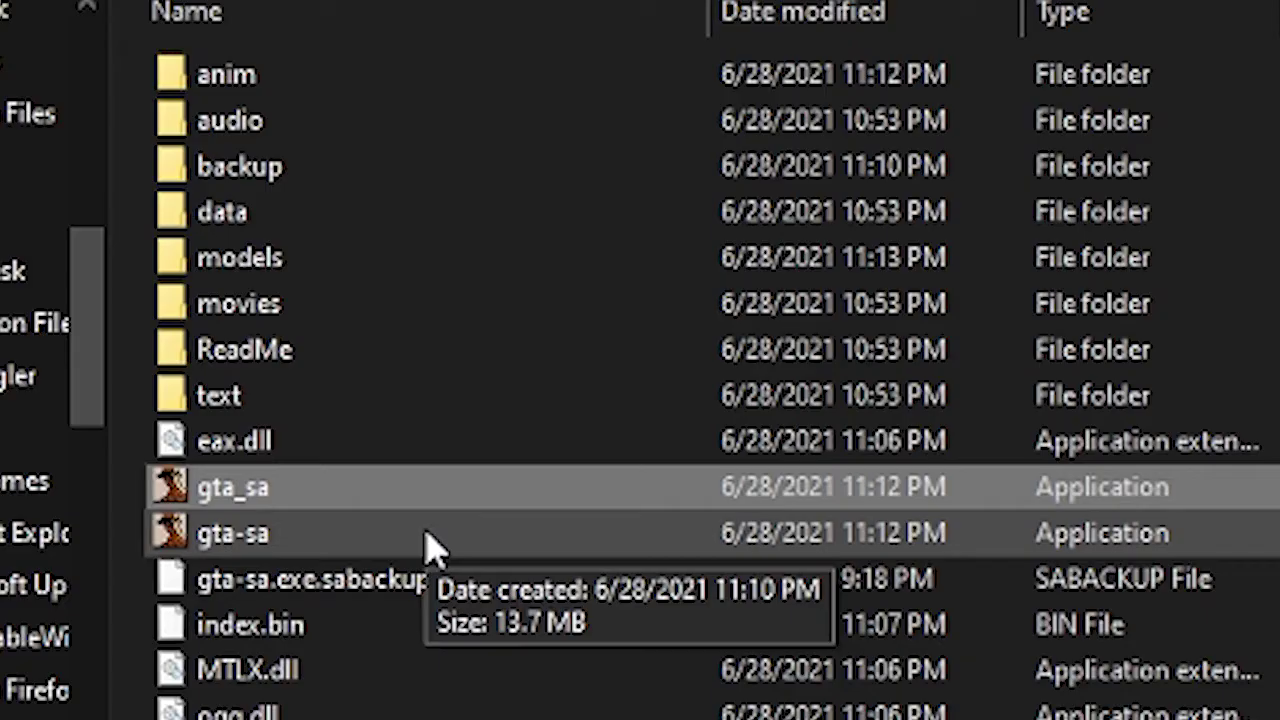
pyautogui.click(461, 308)
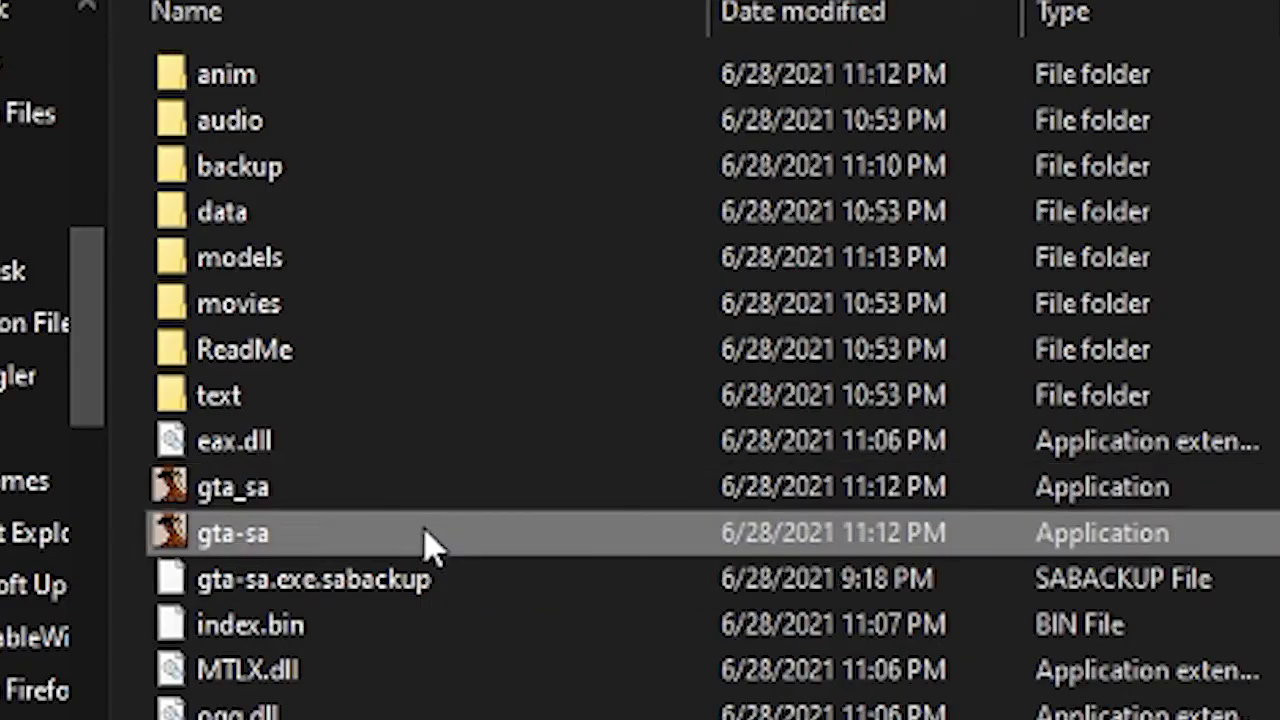
pyautogui.click(280, 497)
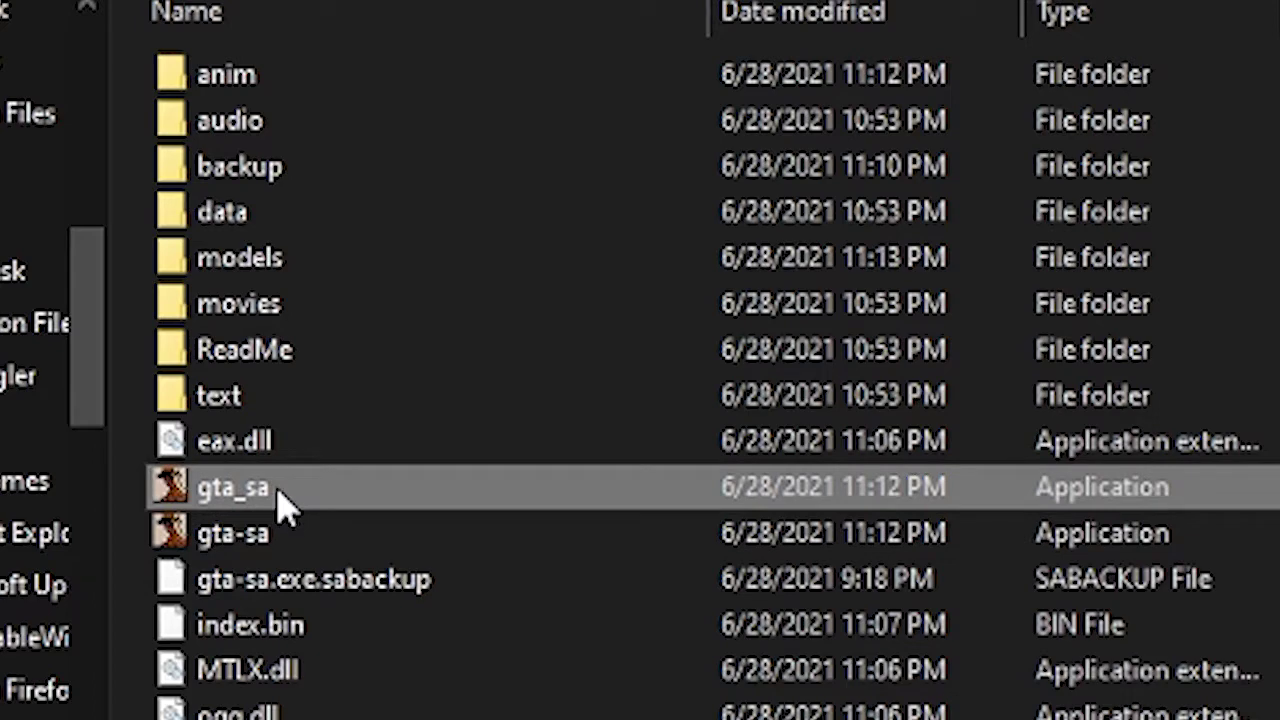
pyautogui.click(322, 548)
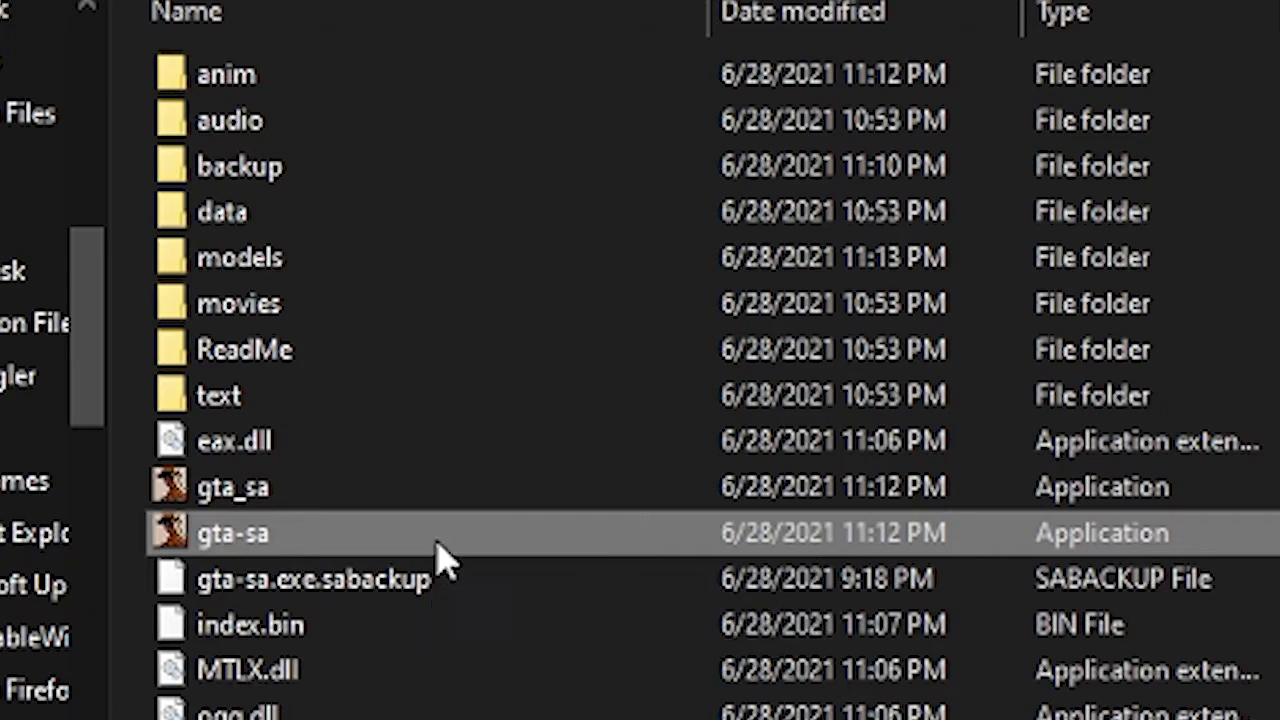
pyautogui.moveTo(443, 560); pyautogui.dragTo(260, 170)
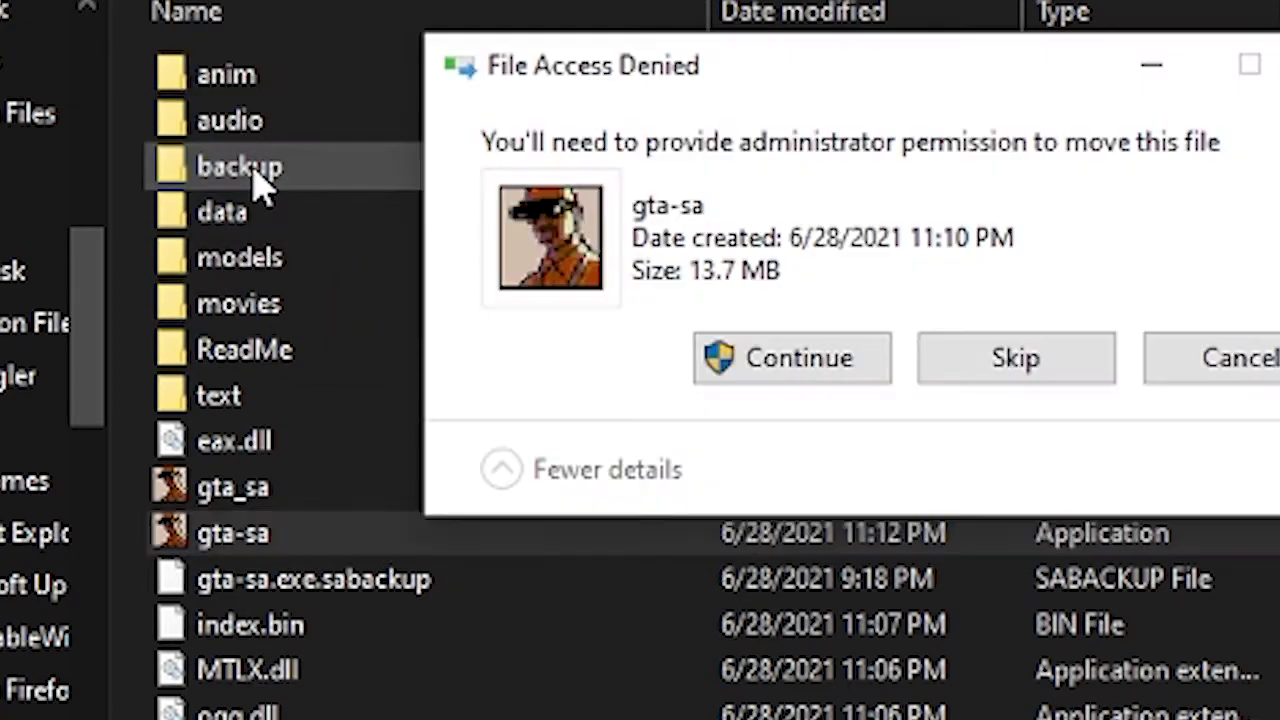
pyautogui.click(813, 366)
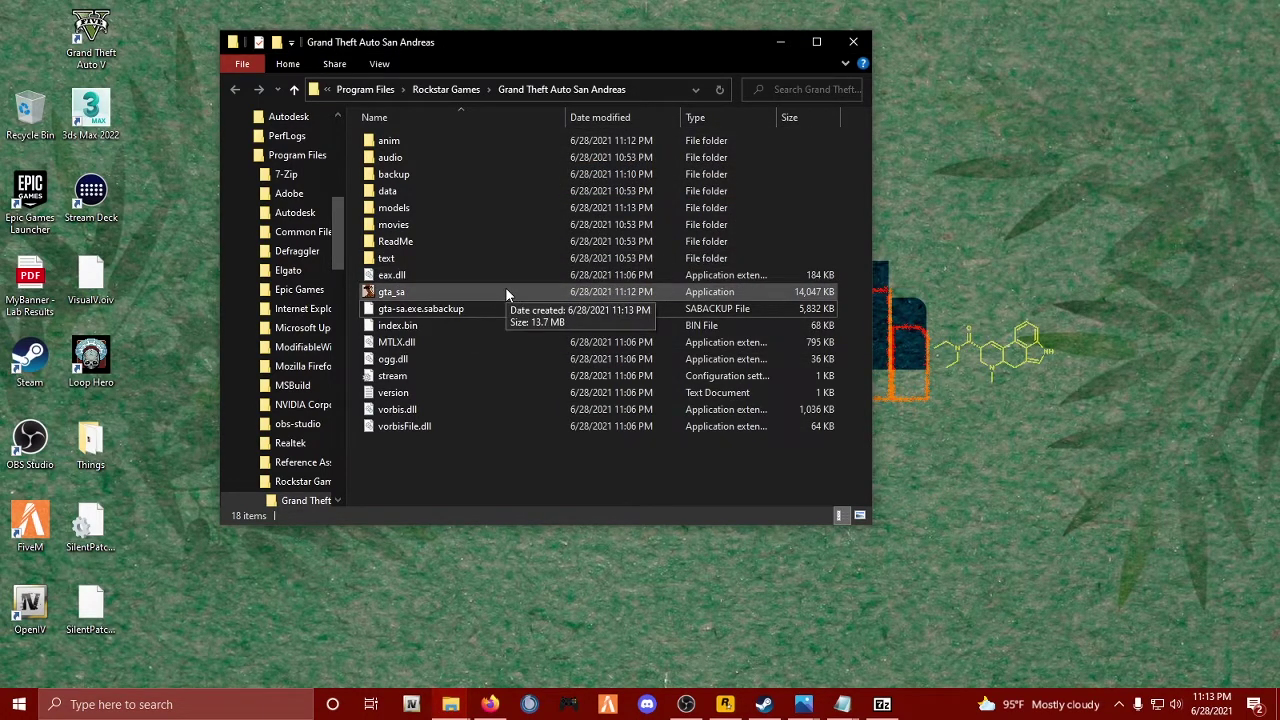
pyautogui.click(779, 44)
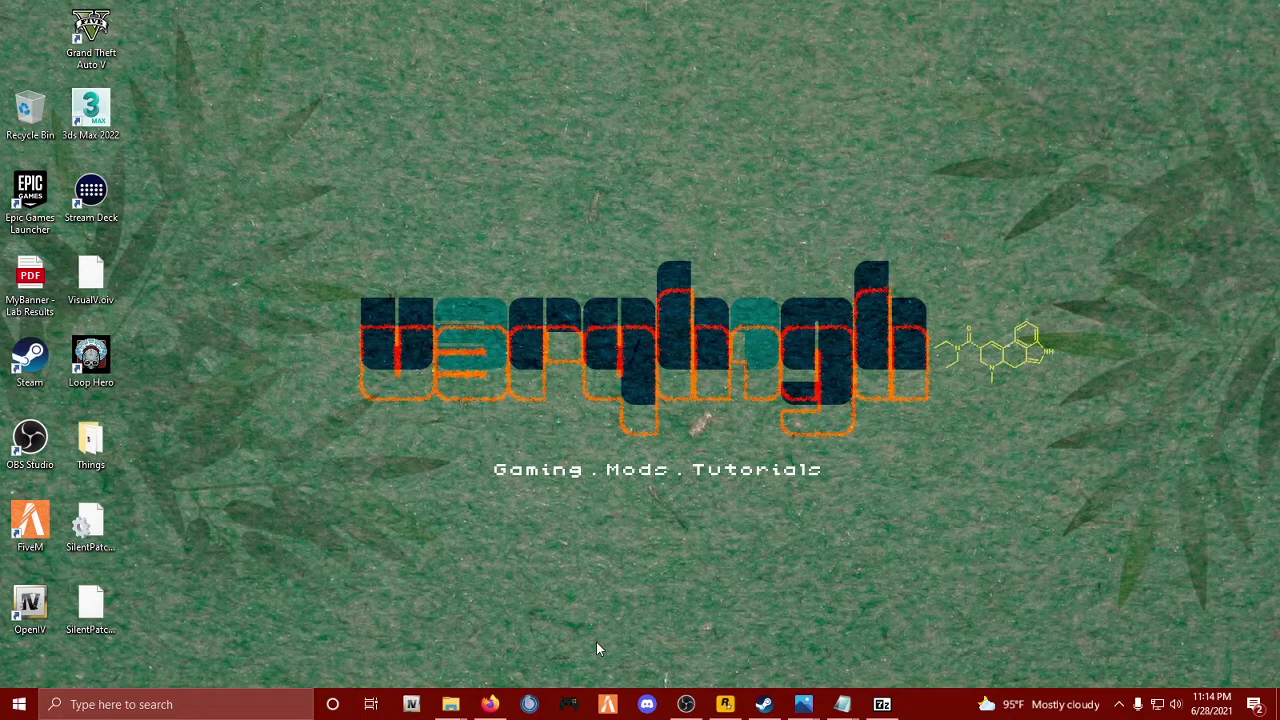
# Open the modloader.rar archive from the MODS folder inside gtaSA.
pyautogui.moveTo(451, 705)
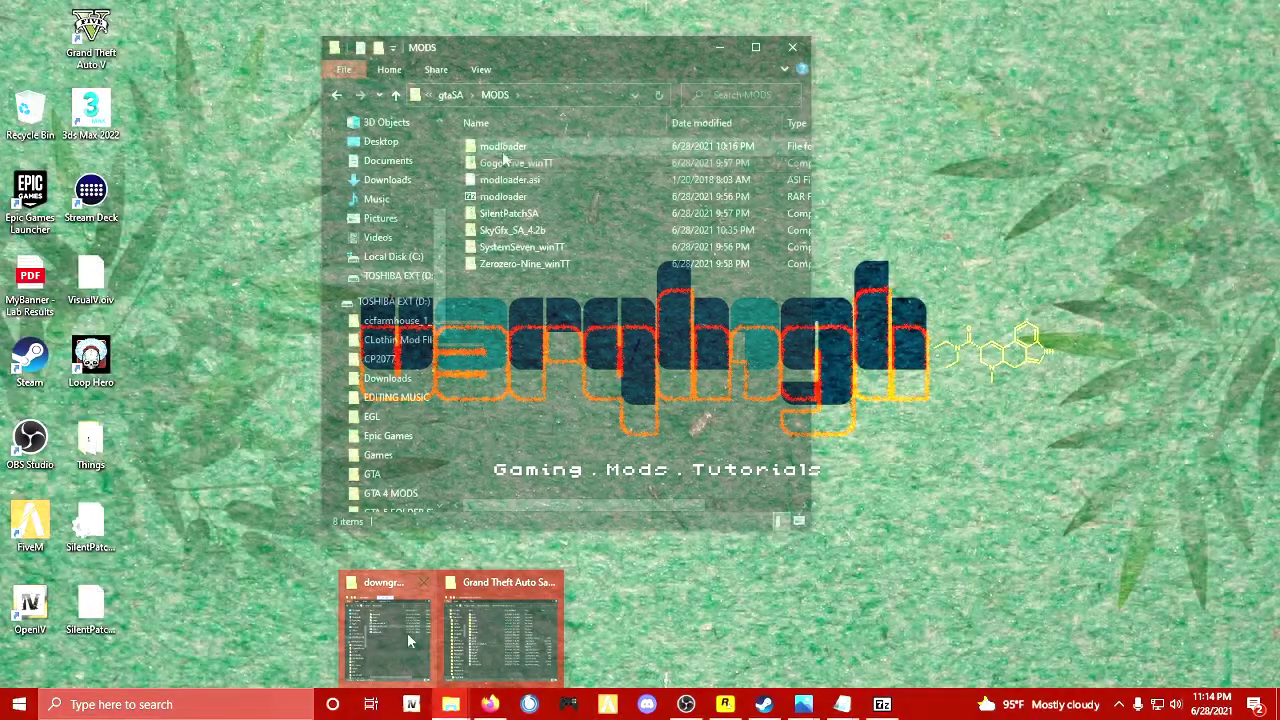
pyautogui.click(407, 633)
pyautogui.doubleClick(512, 199)
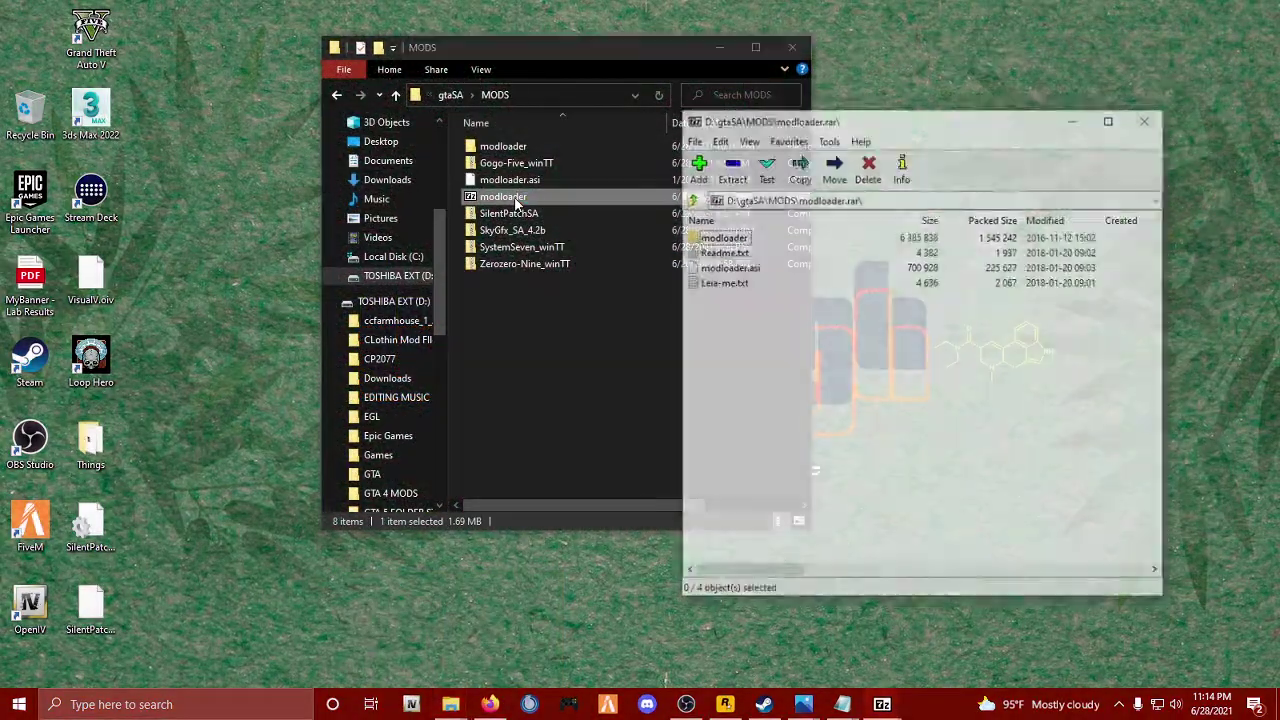
# Copy the modloader folder and modloader.asi from modloader.rar into the Grand Theft Auto San Andreas folder, granting administrator permission for both.
pyautogui.click(738, 237)
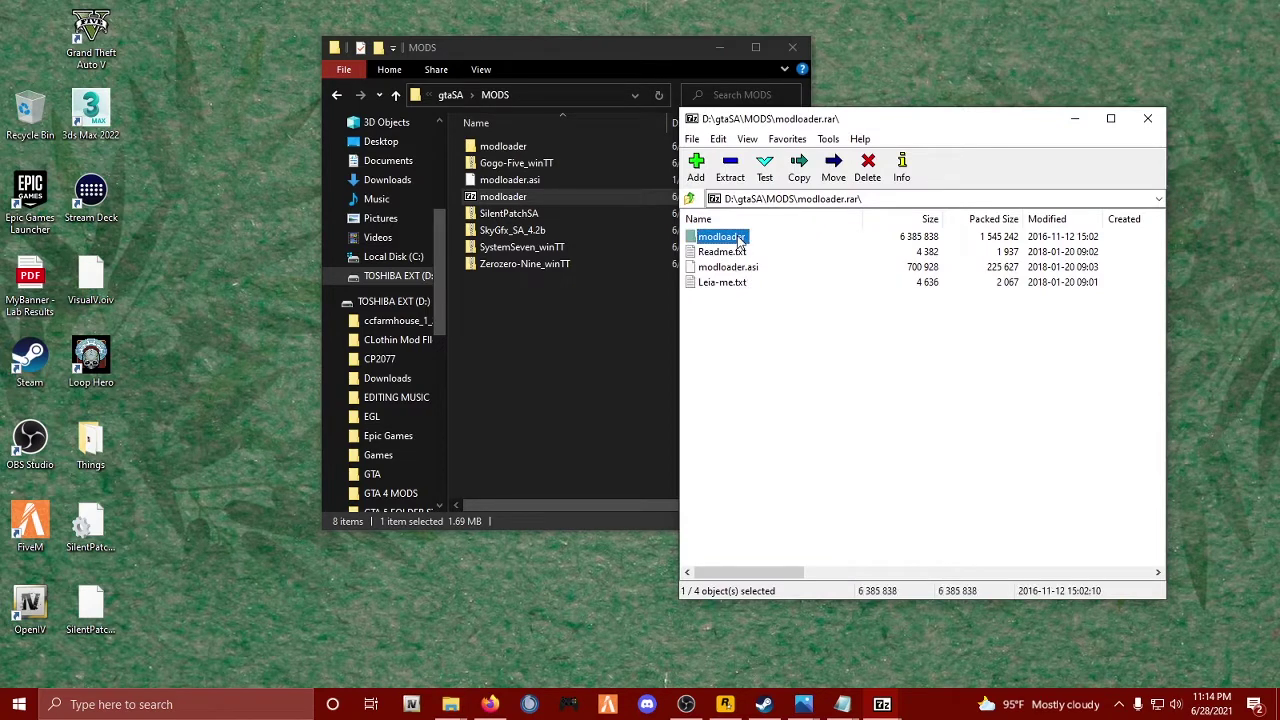
pyautogui.keyDown('ctrl'); pyautogui.click(741, 273); pyautogui.keyUp('ctrl')
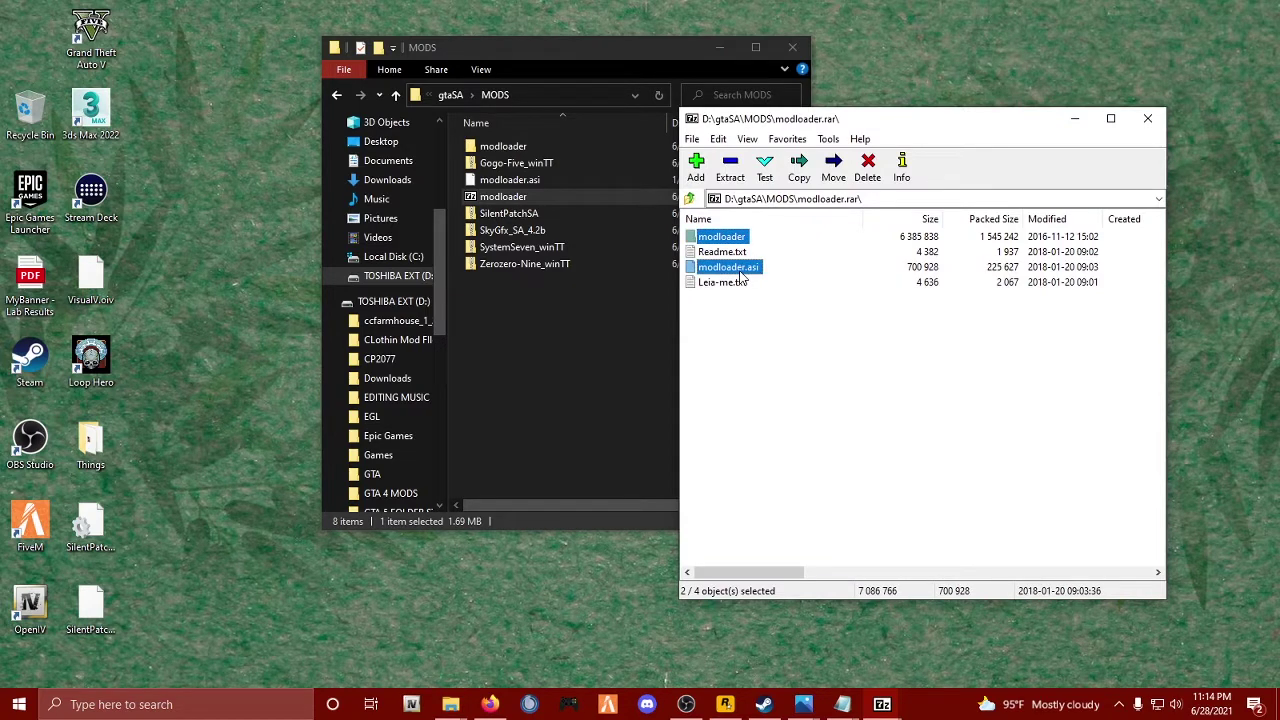
pyautogui.click(718, 48)
pyautogui.click(450, 704)
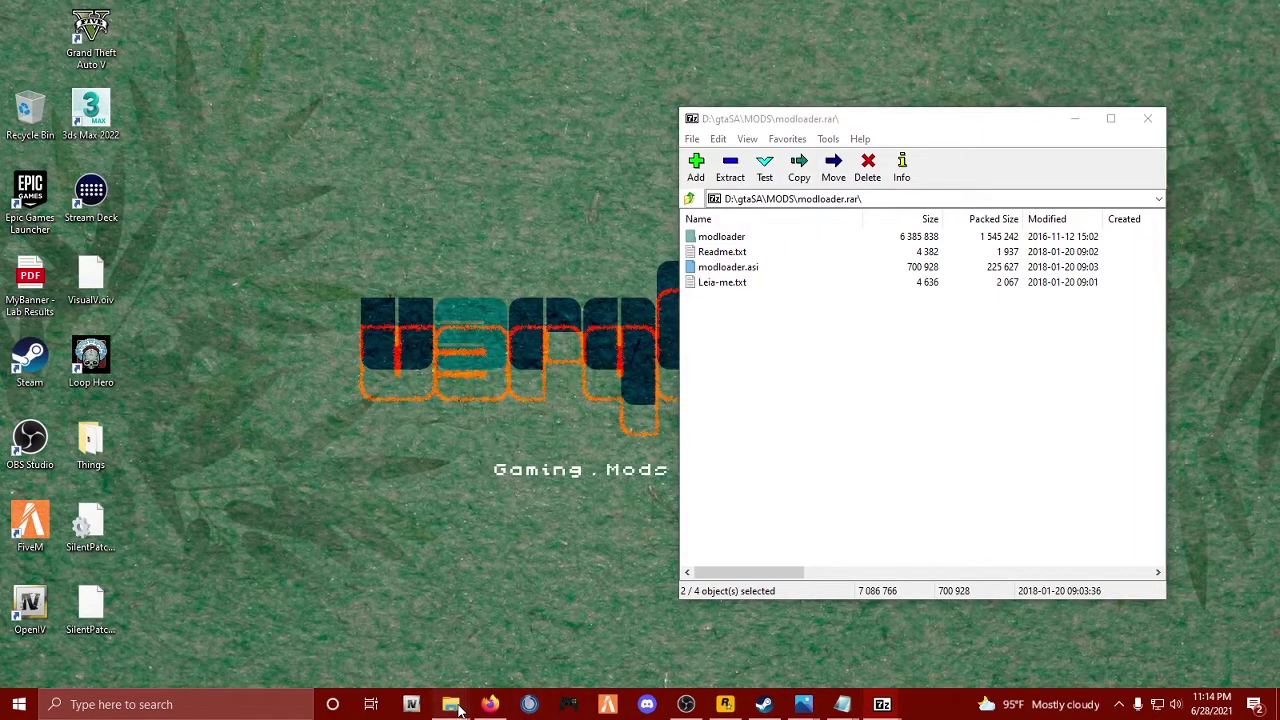
pyautogui.click(534, 651)
pyautogui.moveTo(966, 120); pyautogui.dragTo(1174, 74)
pyautogui.moveTo(948, 193); pyautogui.dragTo(481, 438)
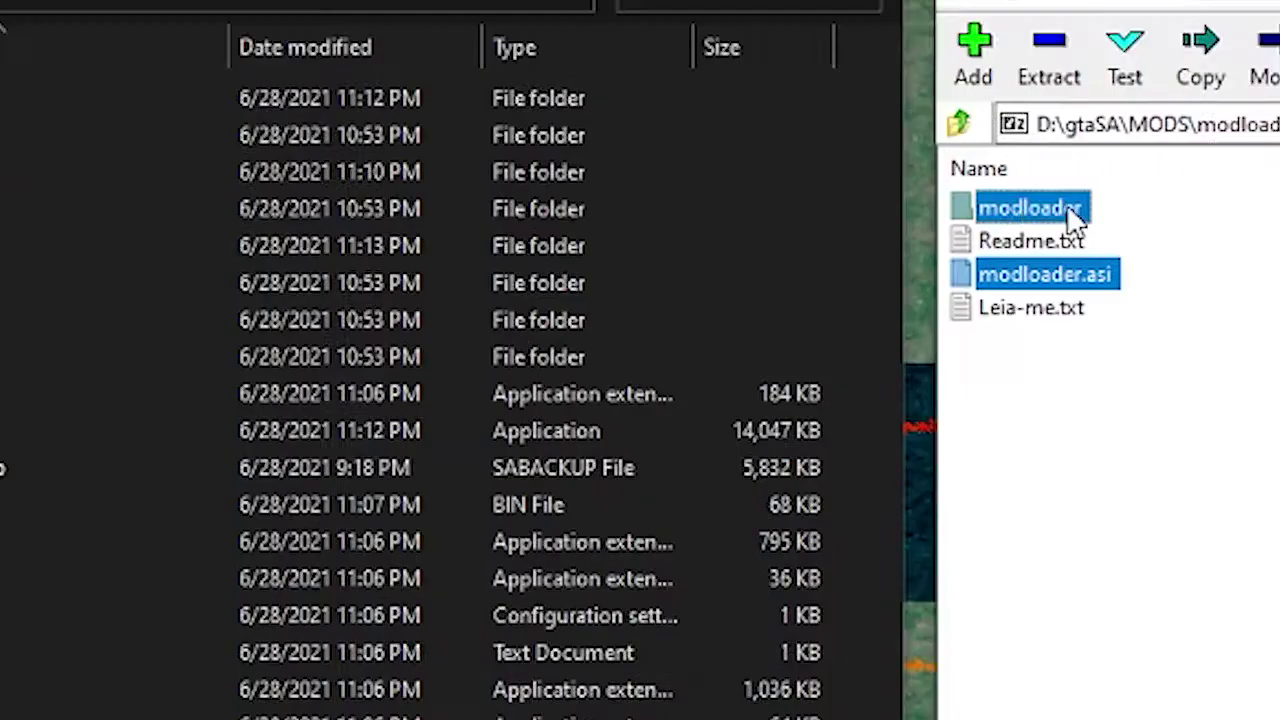
pyautogui.moveTo(592, 377); pyautogui.dragTo(592, 379)
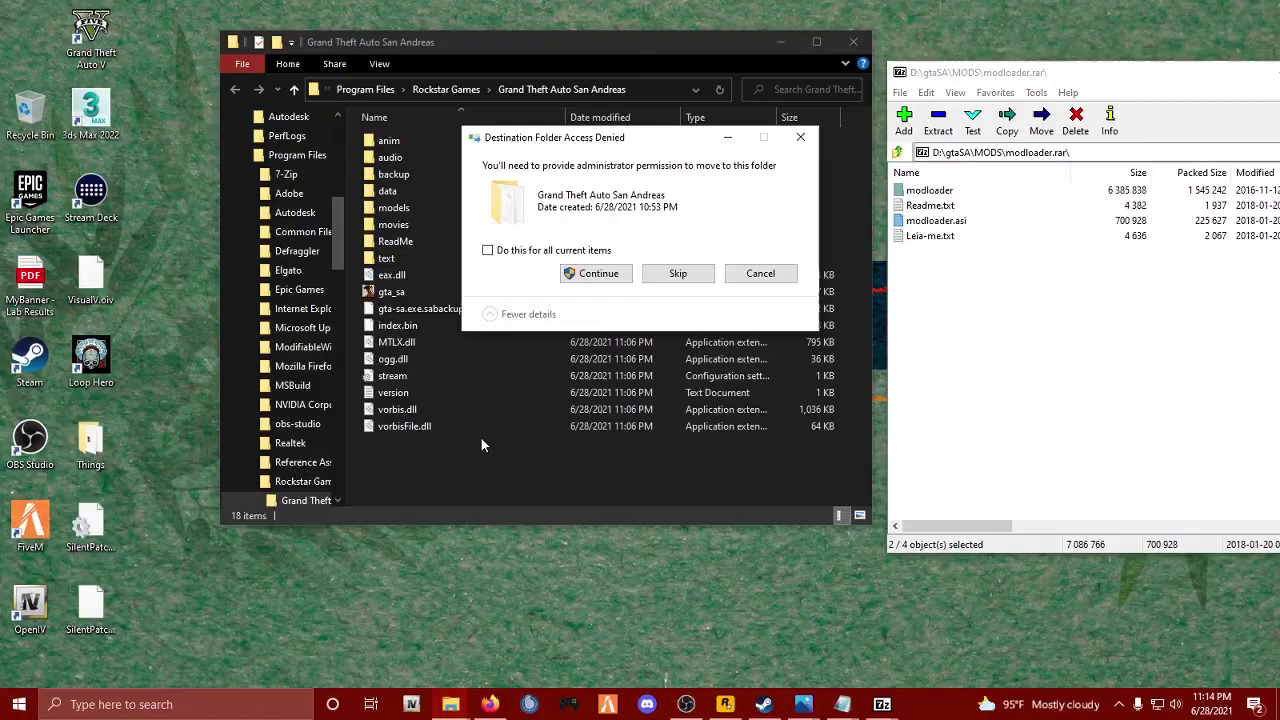
pyautogui.click(586, 279)
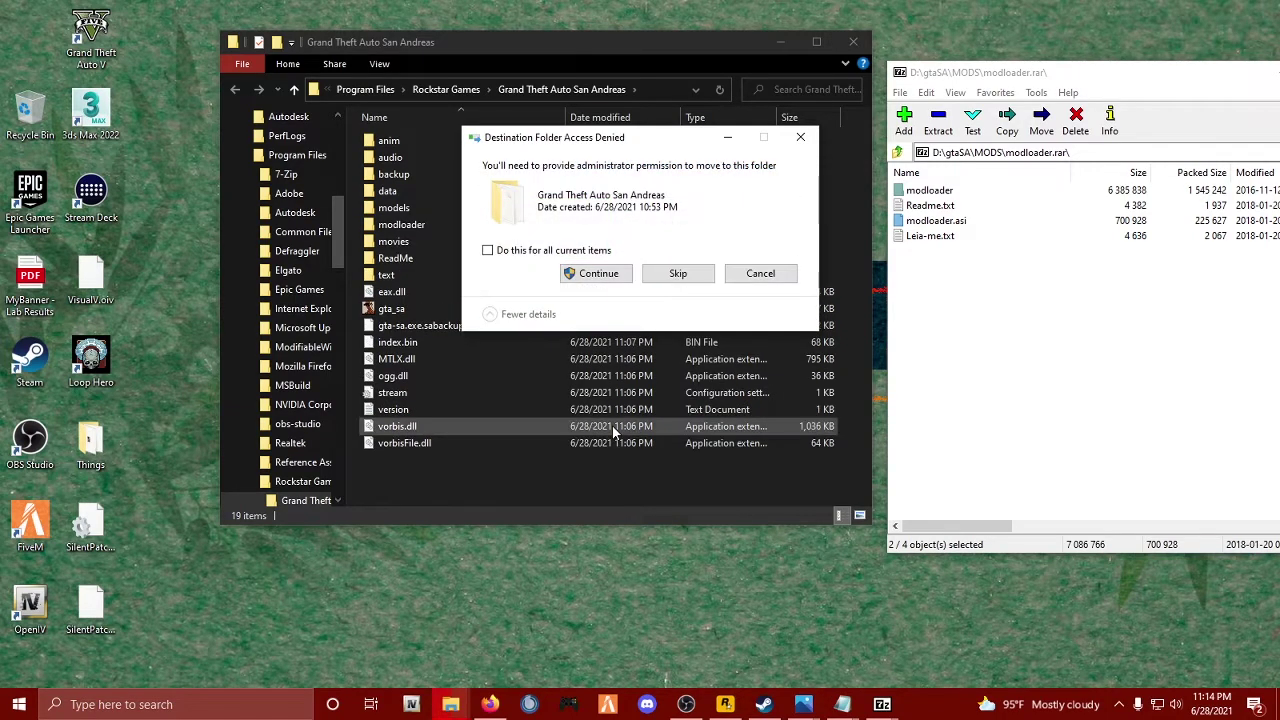
pyautogui.click(585, 276)
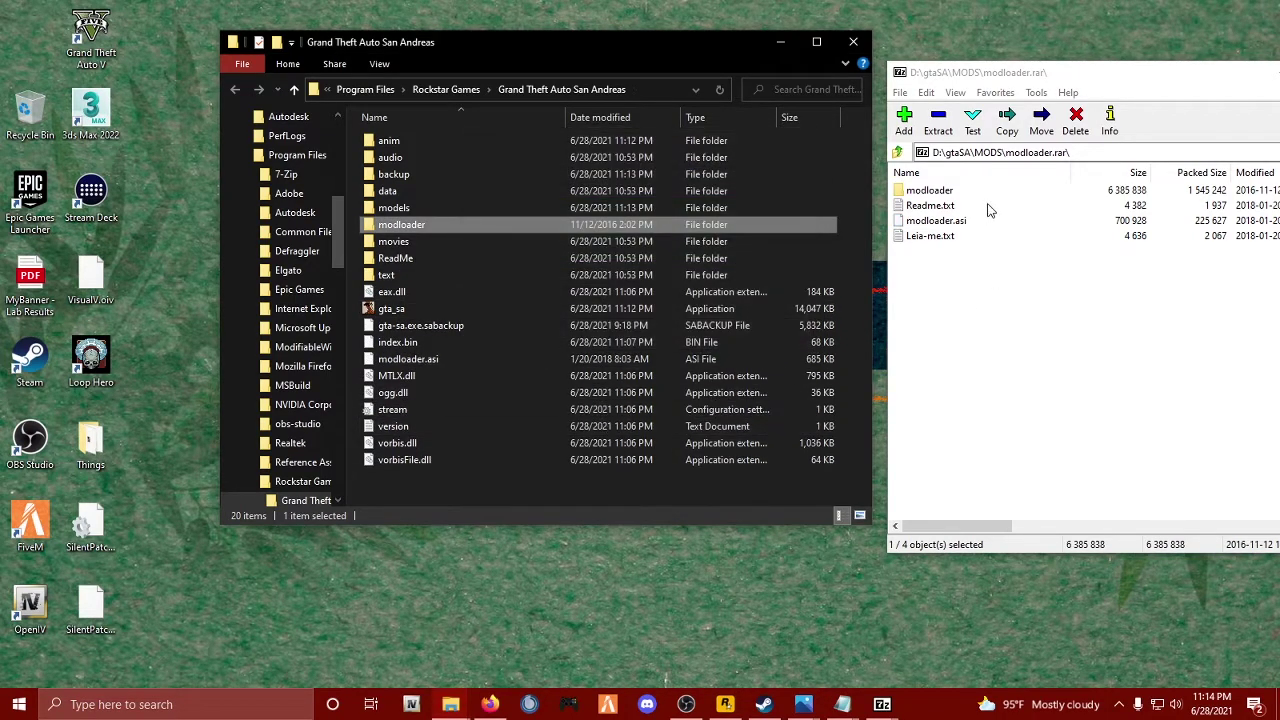
# Return the archive window to the MODS folder and open SystemSeven_winTT.zip.
pyautogui.click(898, 155)
pyautogui.click(898, 153)
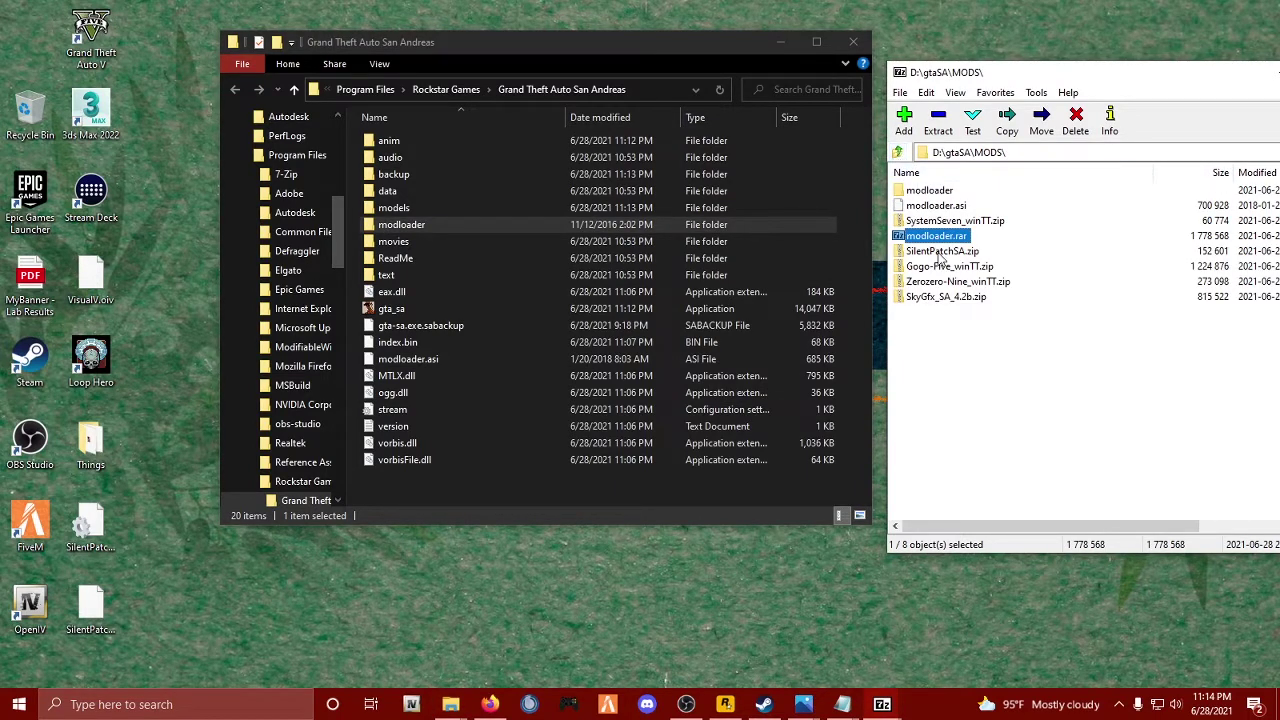
pyautogui.doubleClick(955, 220)
pyautogui.moveTo(945, 288); pyautogui.dragTo(933, 242)
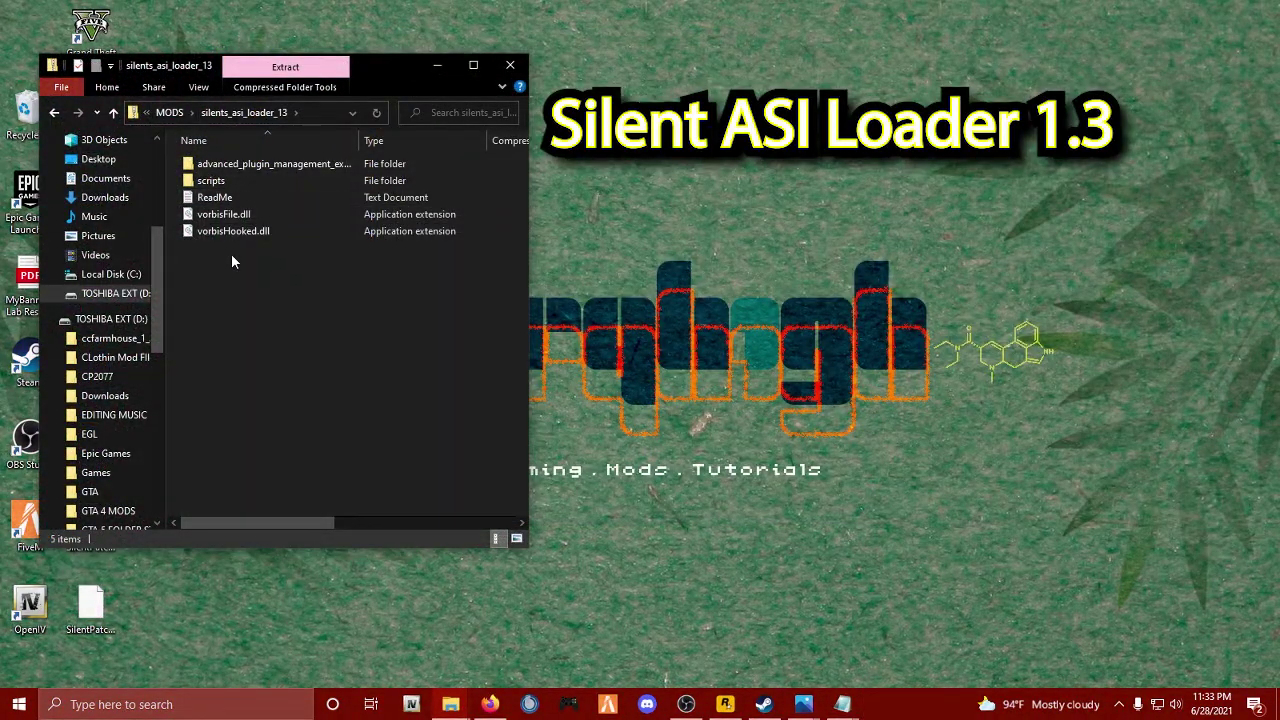
# Copy vorbisFile.dll and vorbisHooked.dll from silents_asi_loader_13 into the Grand Theft Auto San Andreas folder, replacing the existing files with administrator permission.
pyautogui.moveTo(231, 253); pyautogui.dragTo(242, 217)
pyautogui.moveTo(452, 704)
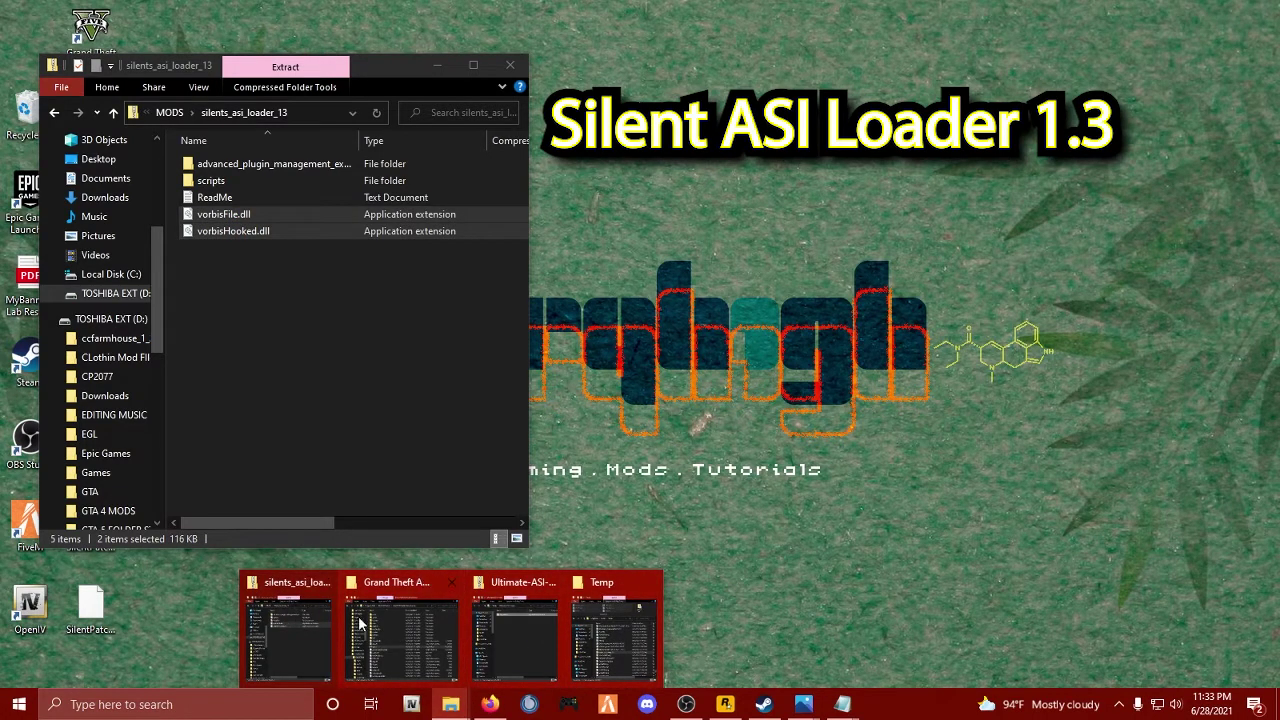
pyautogui.click(425, 598)
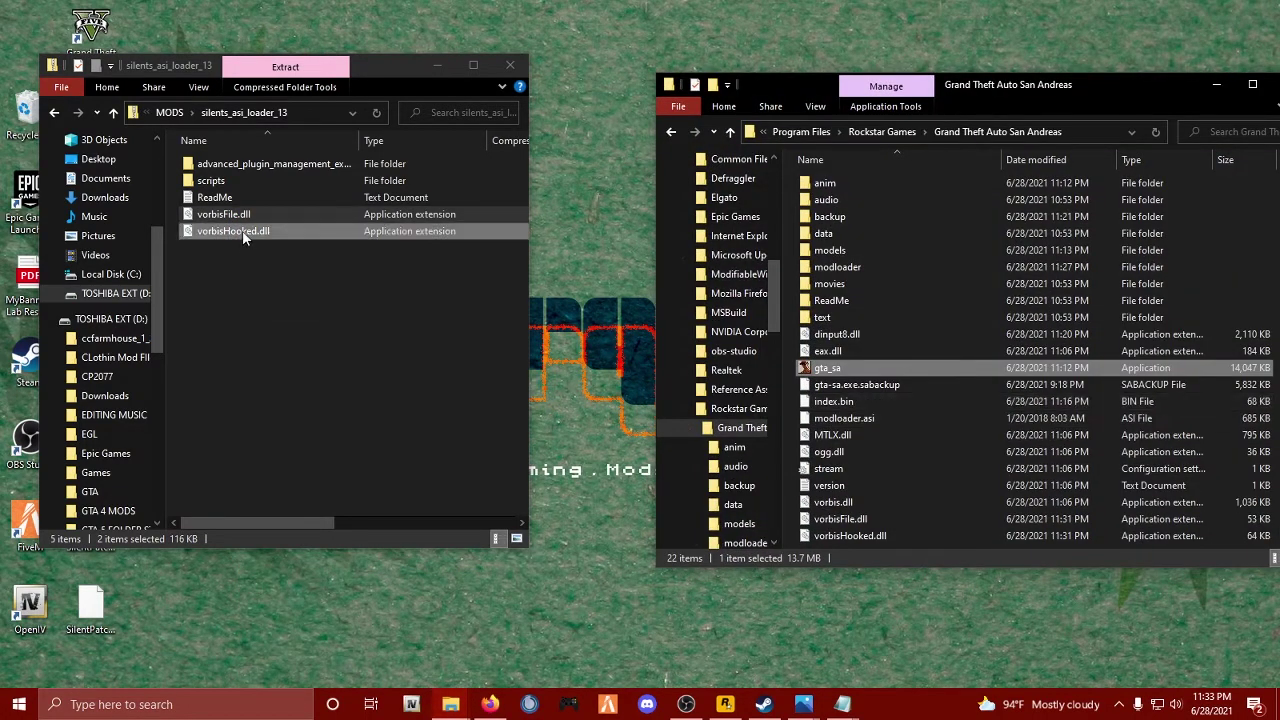
pyautogui.moveTo(242, 230); pyautogui.dragTo(969, 521)
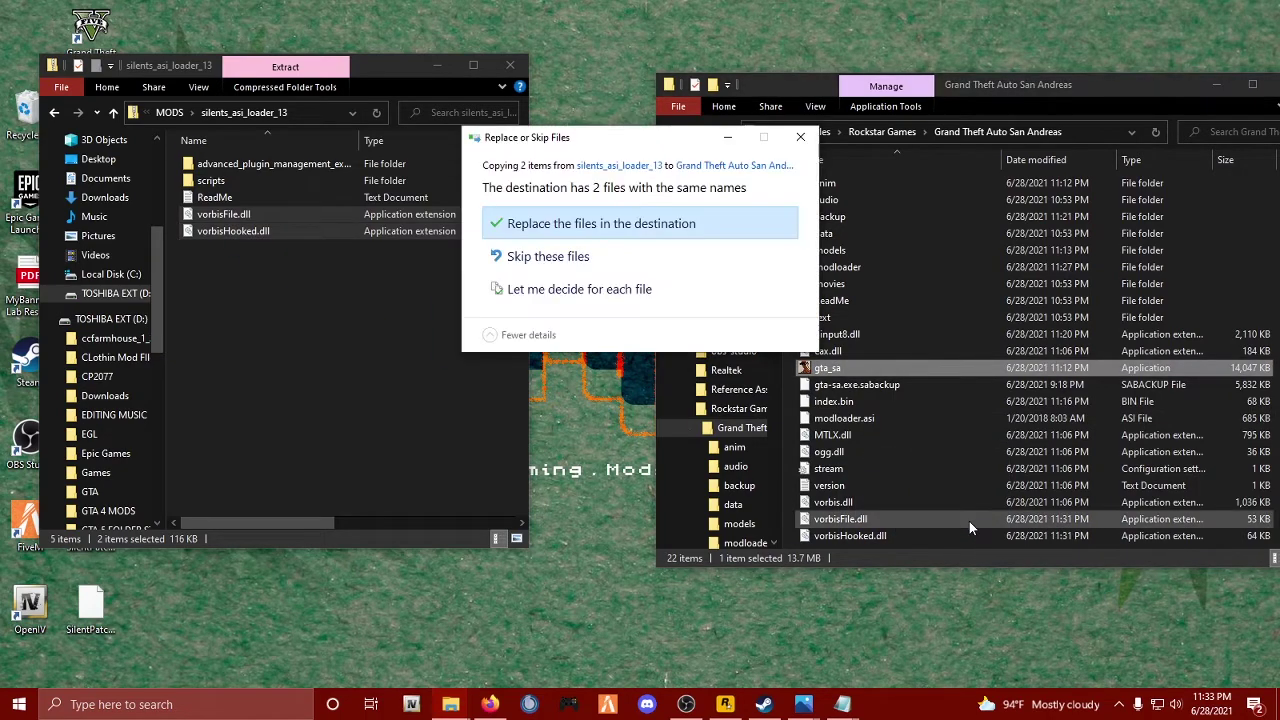
pyautogui.click(543, 229)
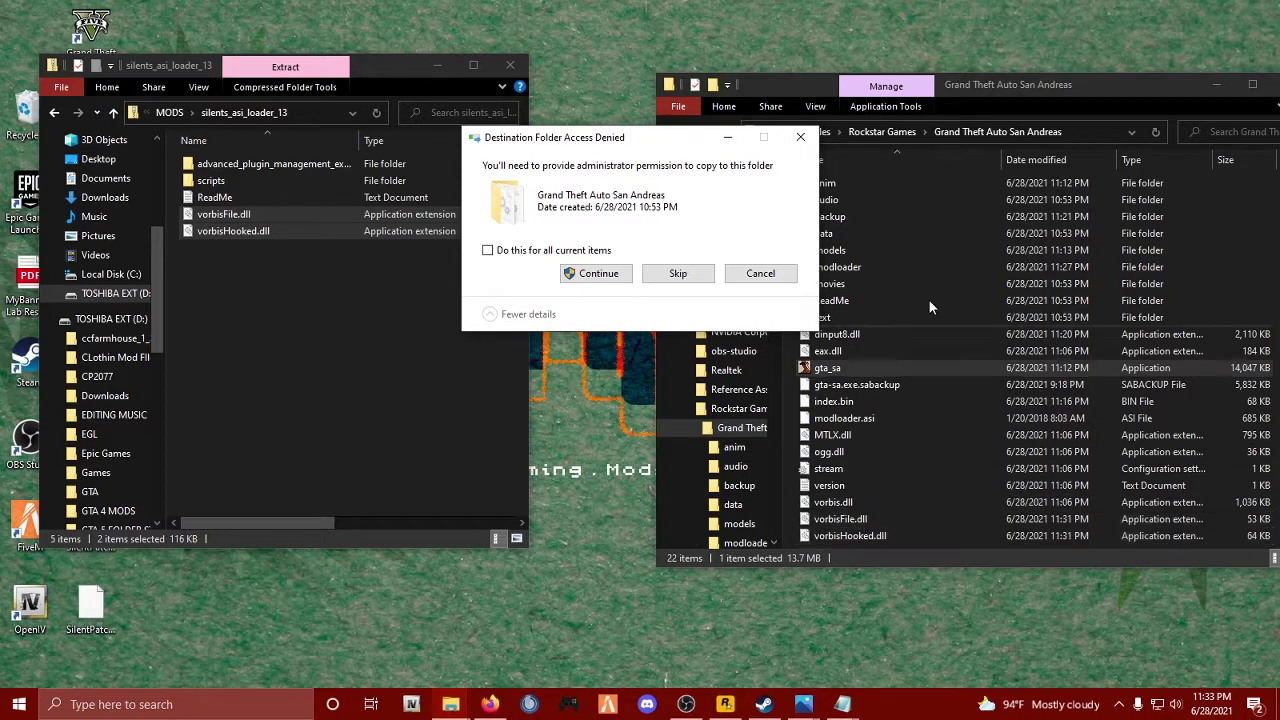
pyautogui.click(609, 274)
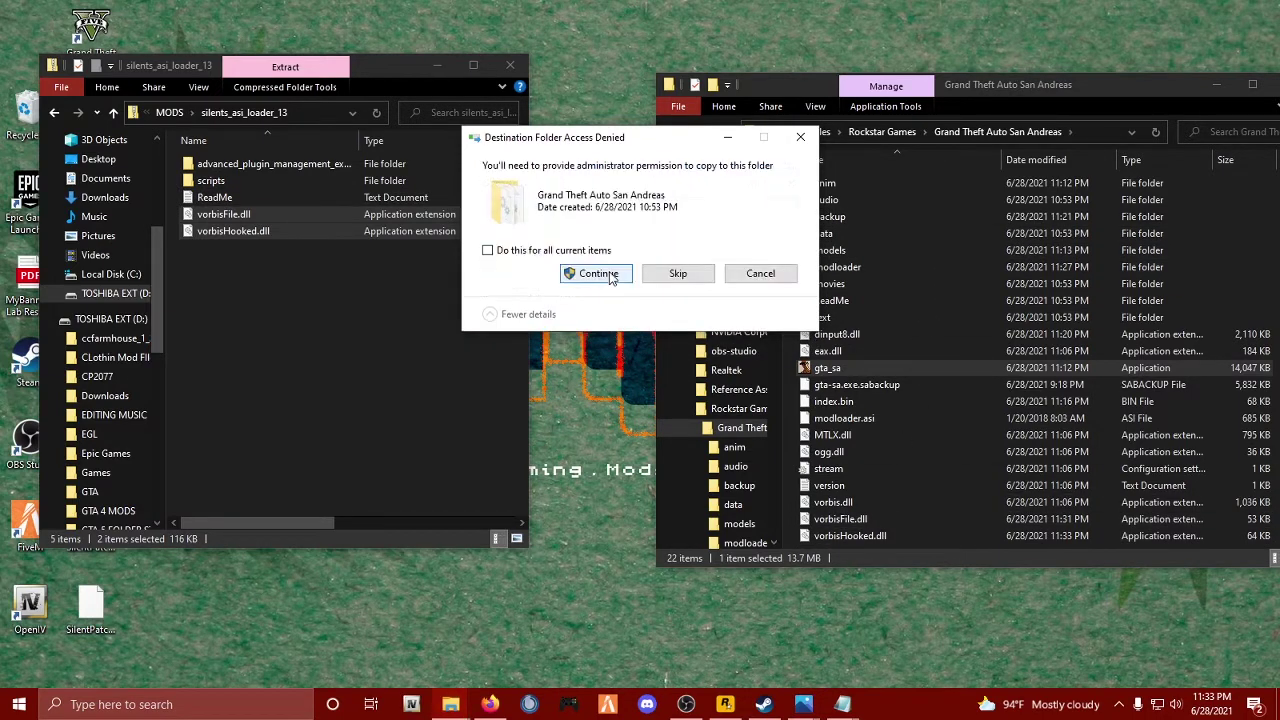
pyautogui.click(609, 274)
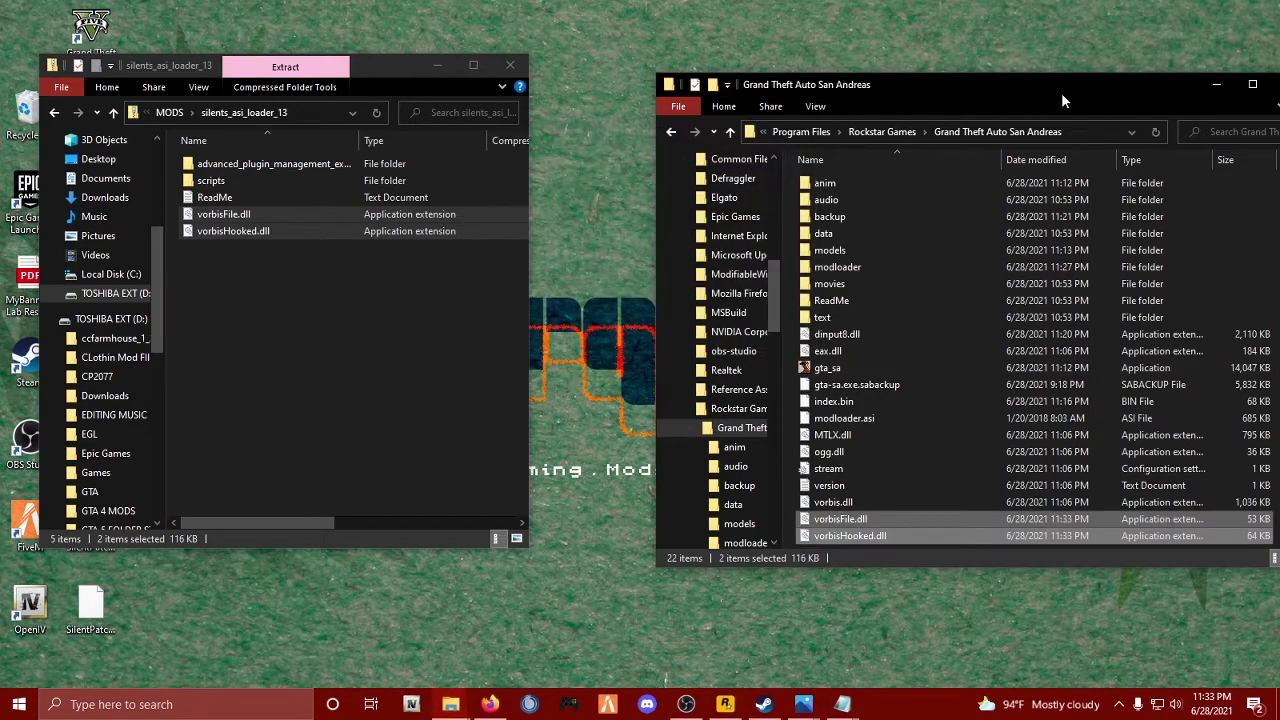
# Minimise the Grand Theft Auto San Andreas and silents_asi_loader_13 folder windows.
pyautogui.moveTo(1163, 89); pyautogui.dragTo(1045, 81)
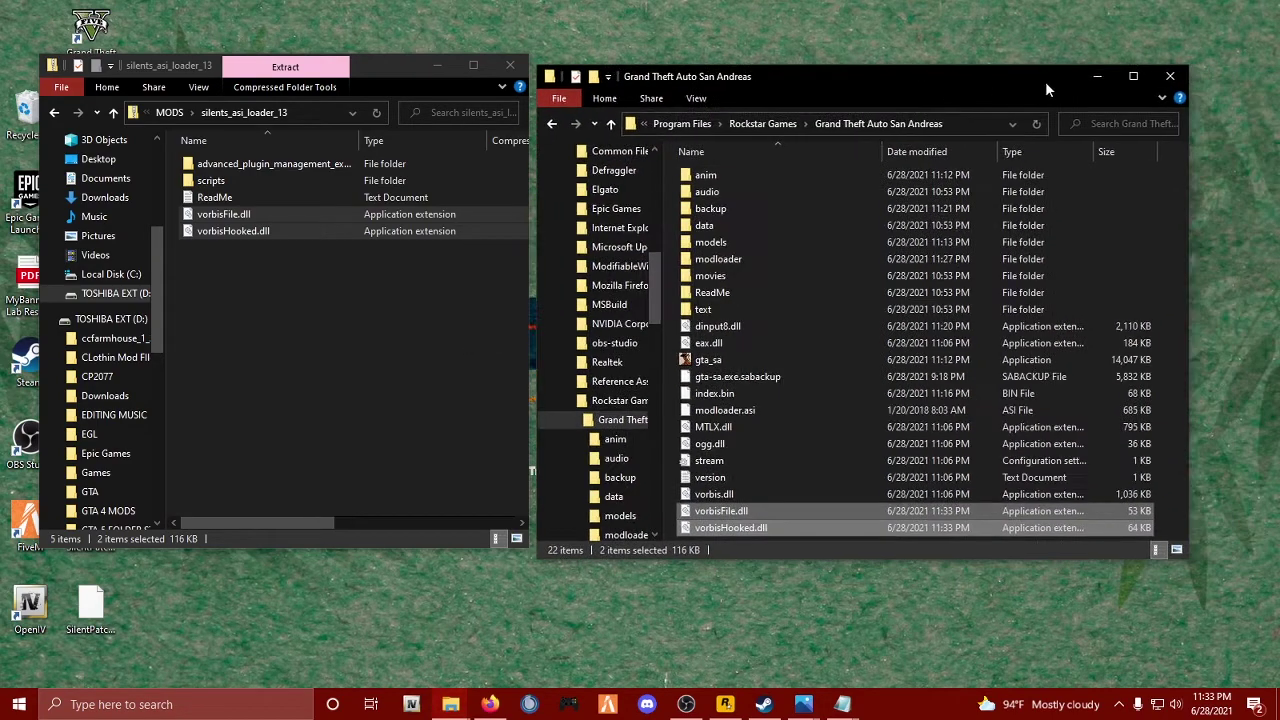
pyautogui.click(1098, 77)
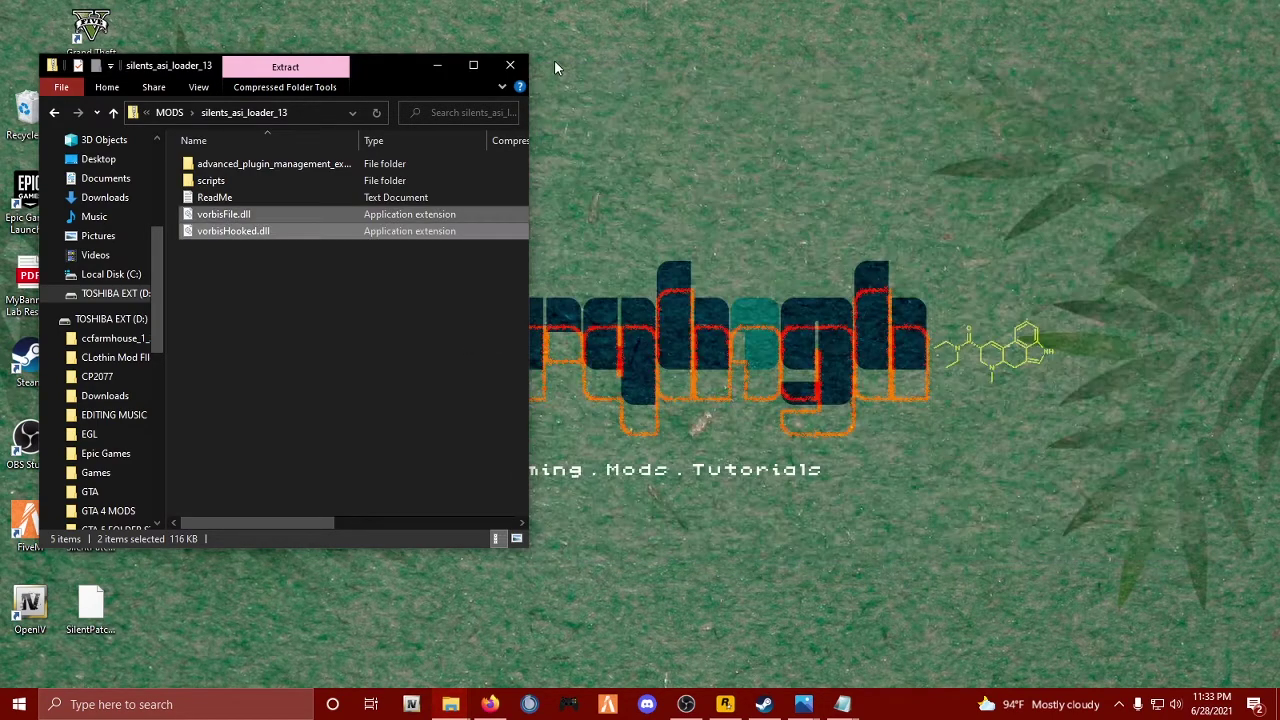
pyautogui.click(440, 66)
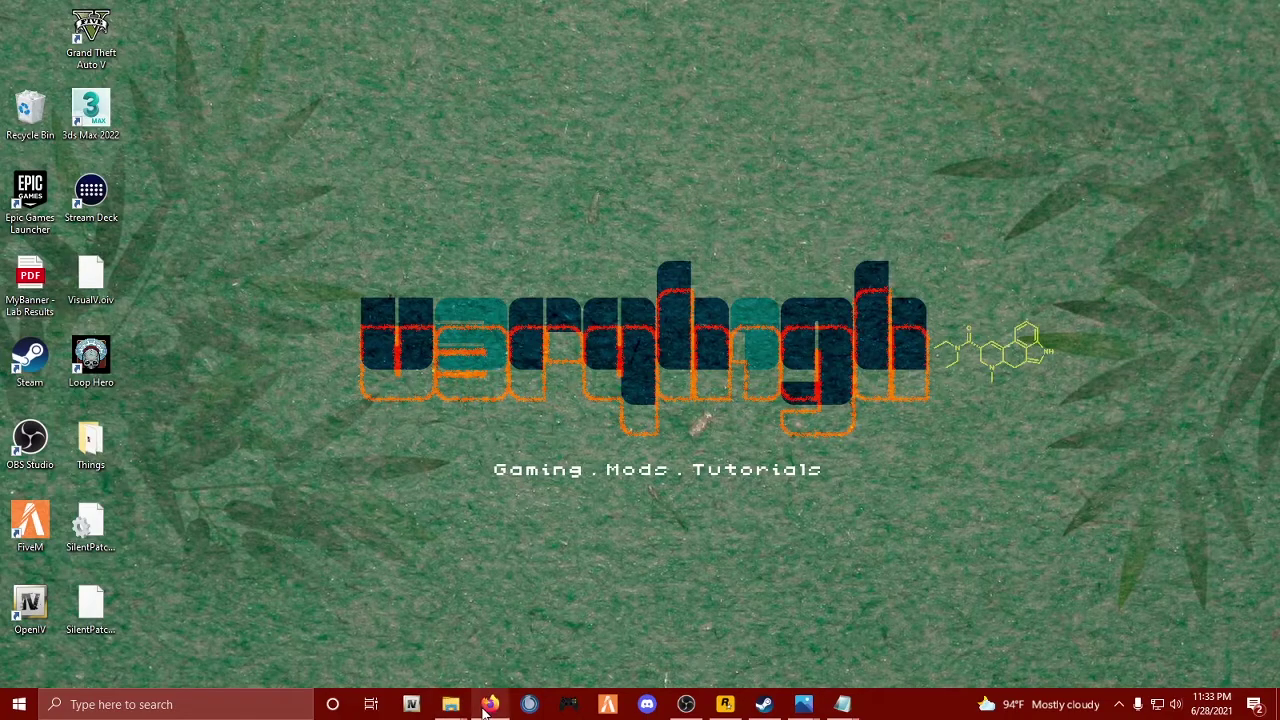
# Bring back the Grand Theft Auto San Andreas folder and show the Send to destinations for the gta_sa application.
pyautogui.click(452, 704)
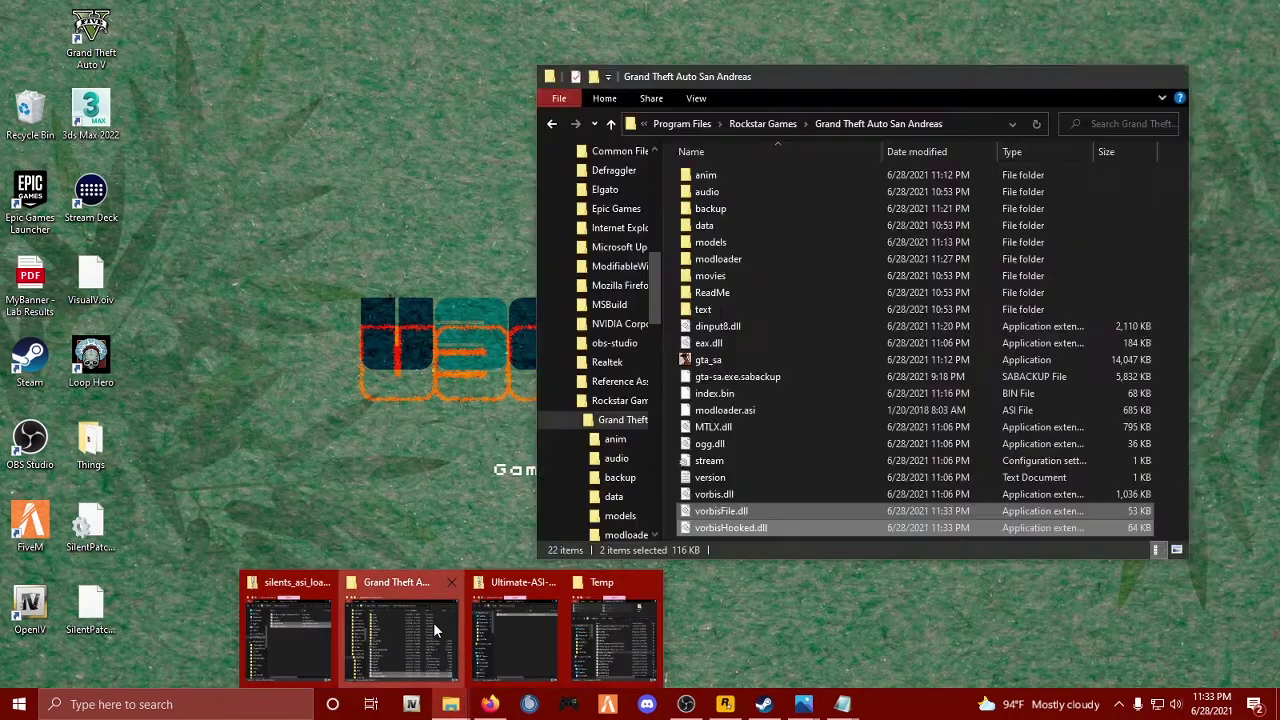
pyautogui.click(433, 622)
pyautogui.click(546, 141)
pyautogui.rightClick(546, 141)
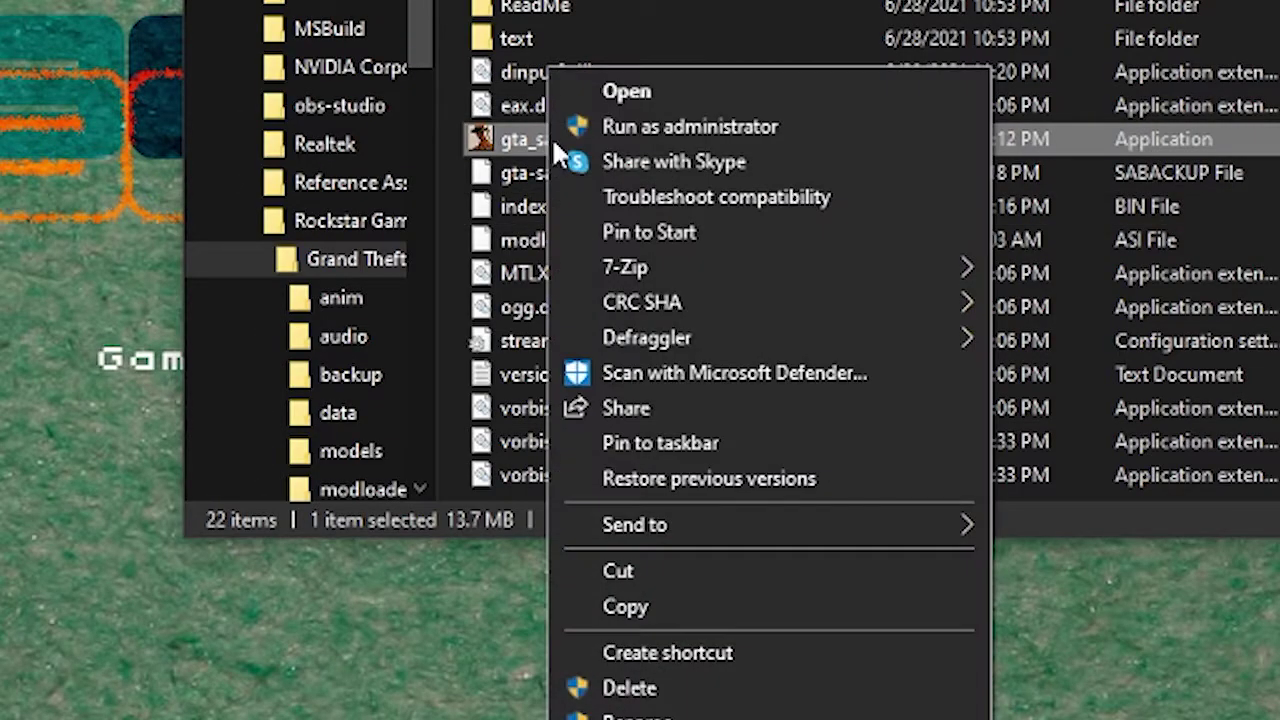
pyautogui.moveTo(632, 524)
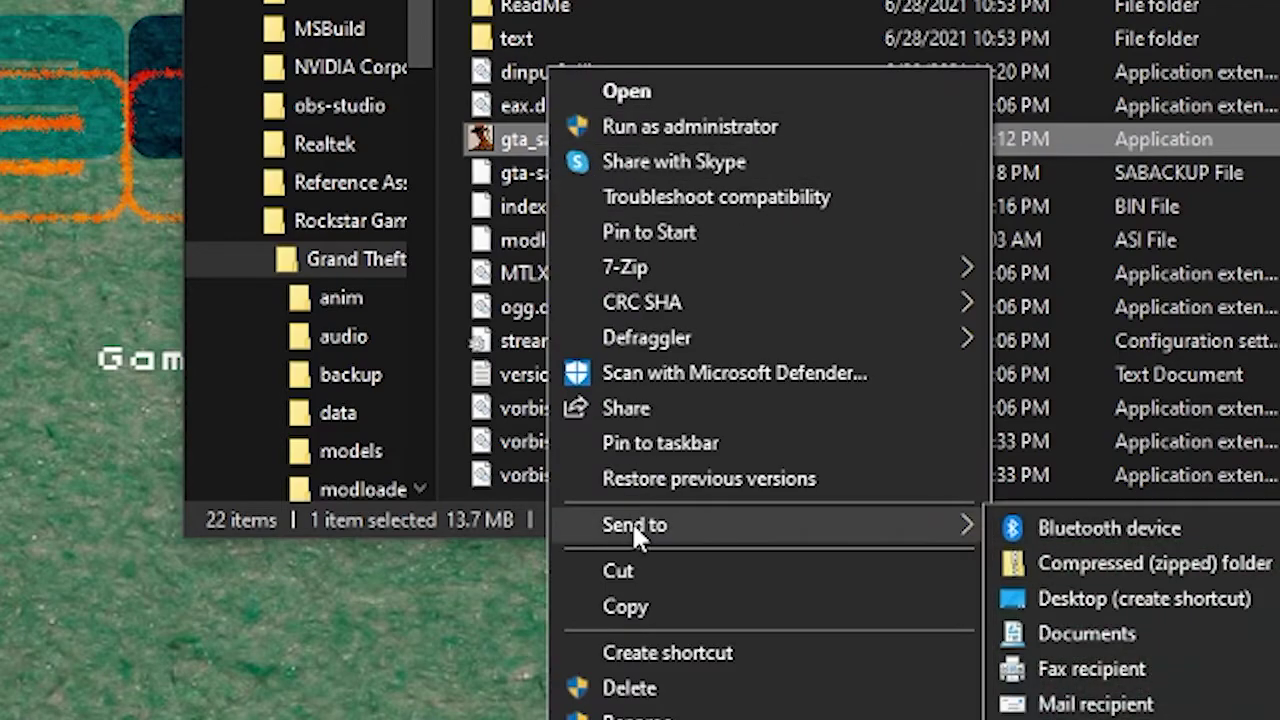